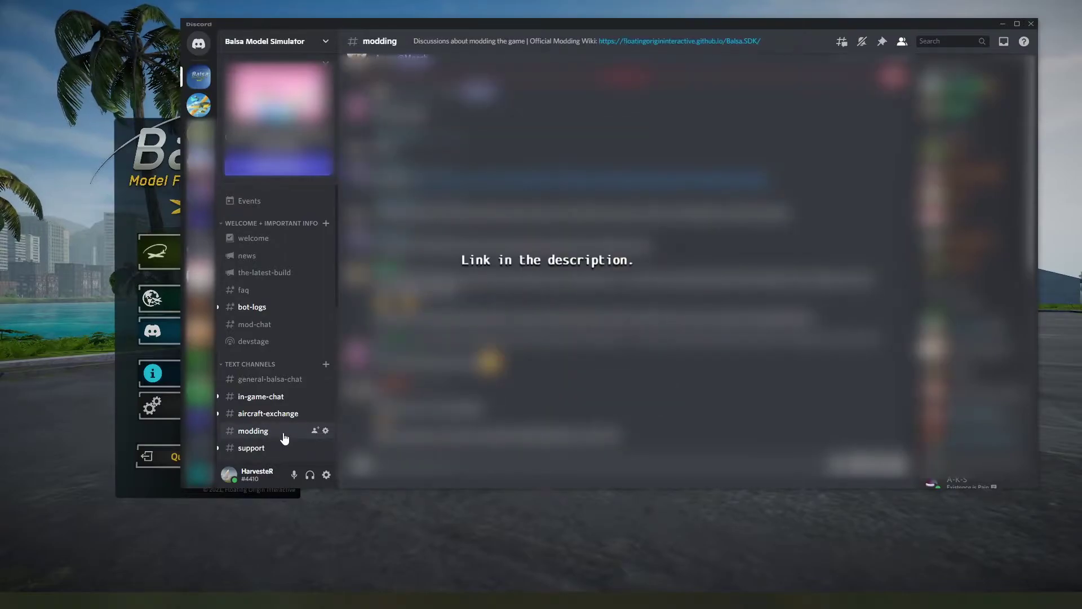
- From the Balsa.SDK wiki, download the whole SDK as a 78.6 MB ZIP and save it to the Desktop
{"action": "left_click", "coordinate": [648, 42]}
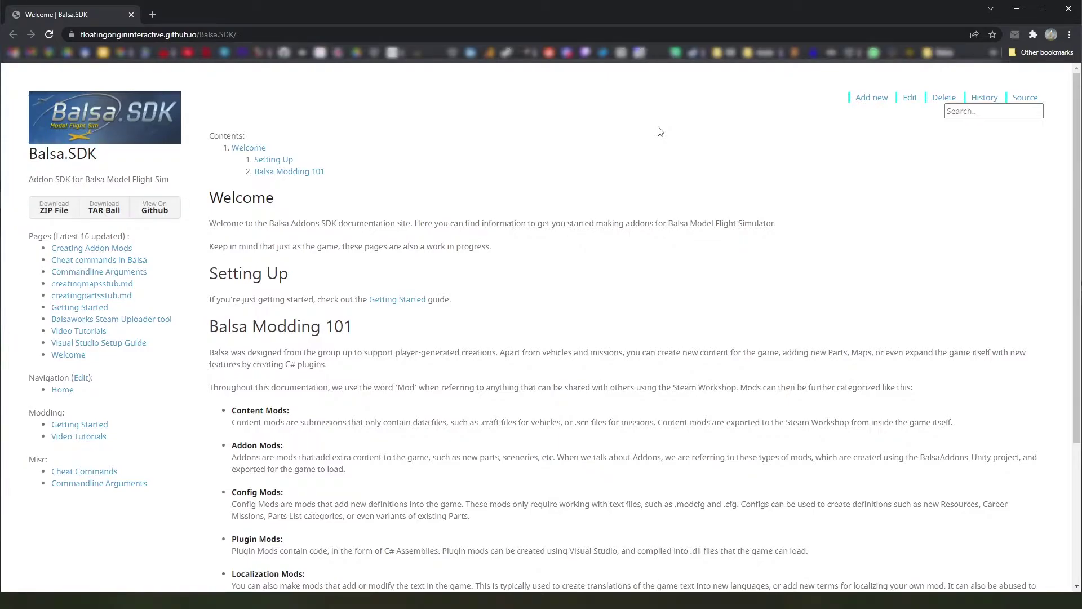
{"action": "scroll", "coordinate": [660, 131], "scroll_direction": "down", "scroll_amount": 4}
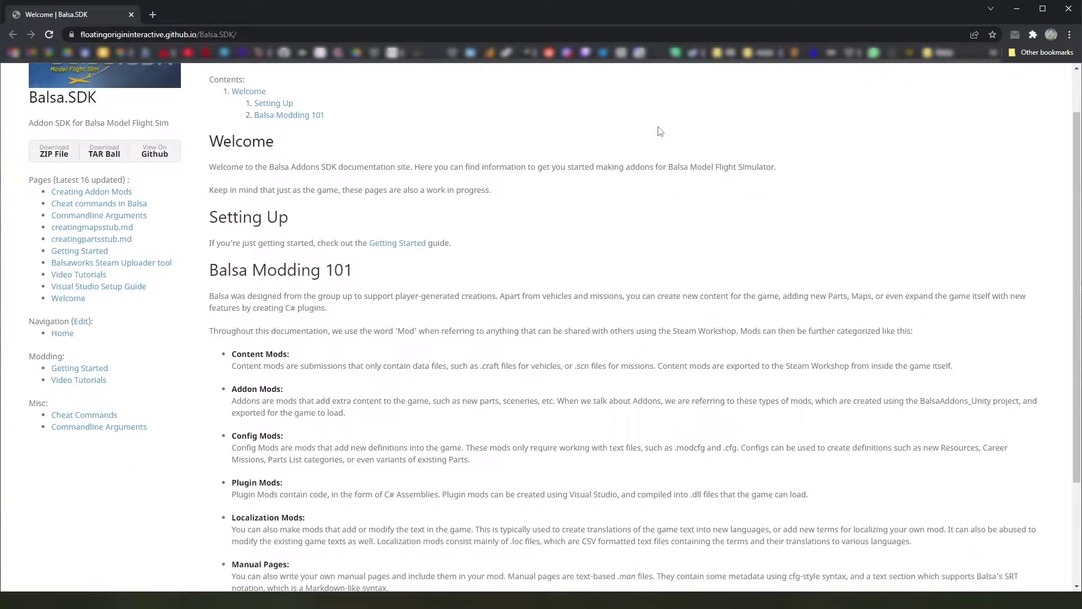
{"action": "scroll", "coordinate": [660, 131], "scroll_direction": "up", "scroll_amount": 4}
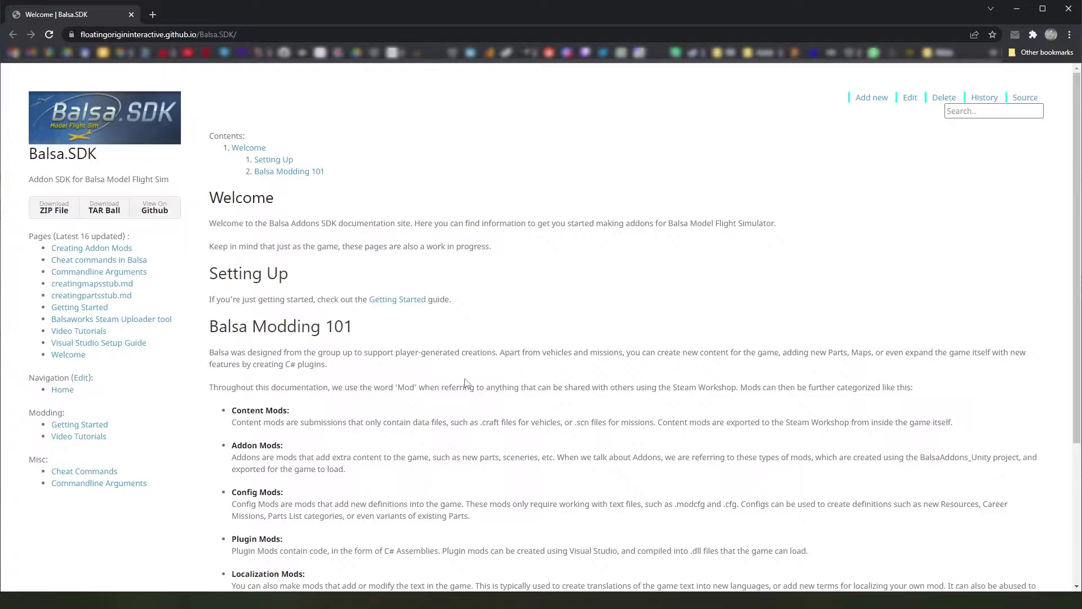
{"action": "left_click", "coordinate": [52, 219]}
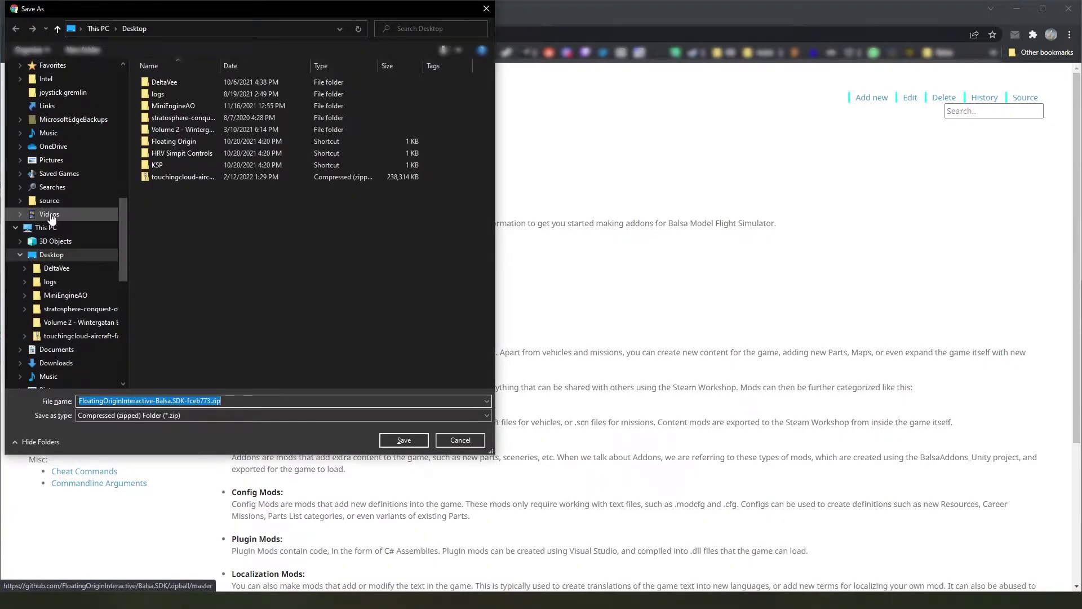
{"action": "left_click", "coordinate": [404, 440]}
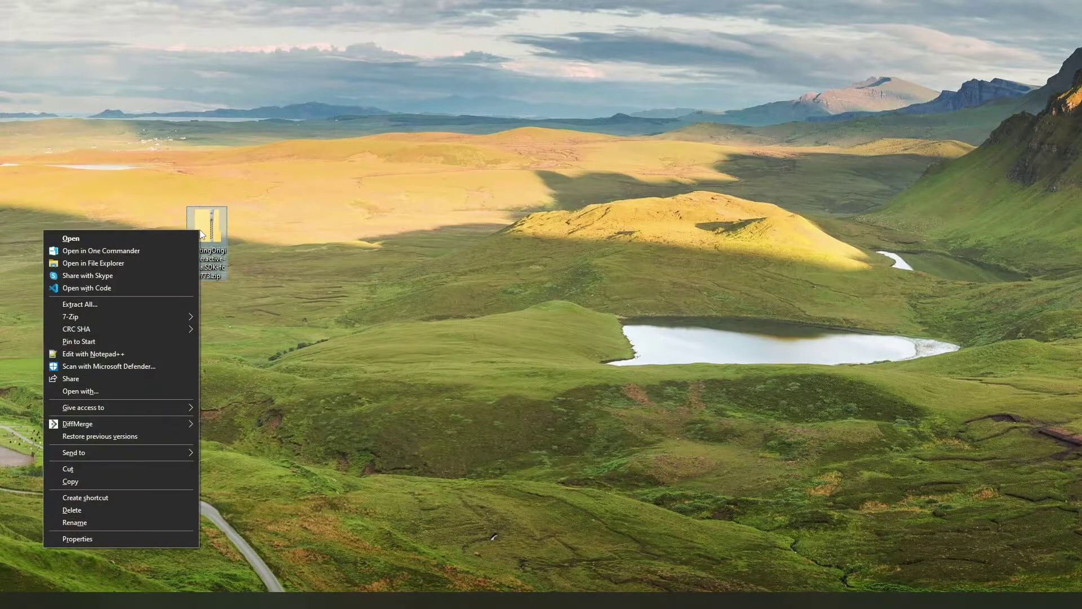
- Extract the Balsa.SDK ZIP with 7-Zip into a FloatingOriginInteractive-Balsa.SDK-fceb773 folder on the Desktop
{"action": "mouse_move", "coordinate": [178, 318]}
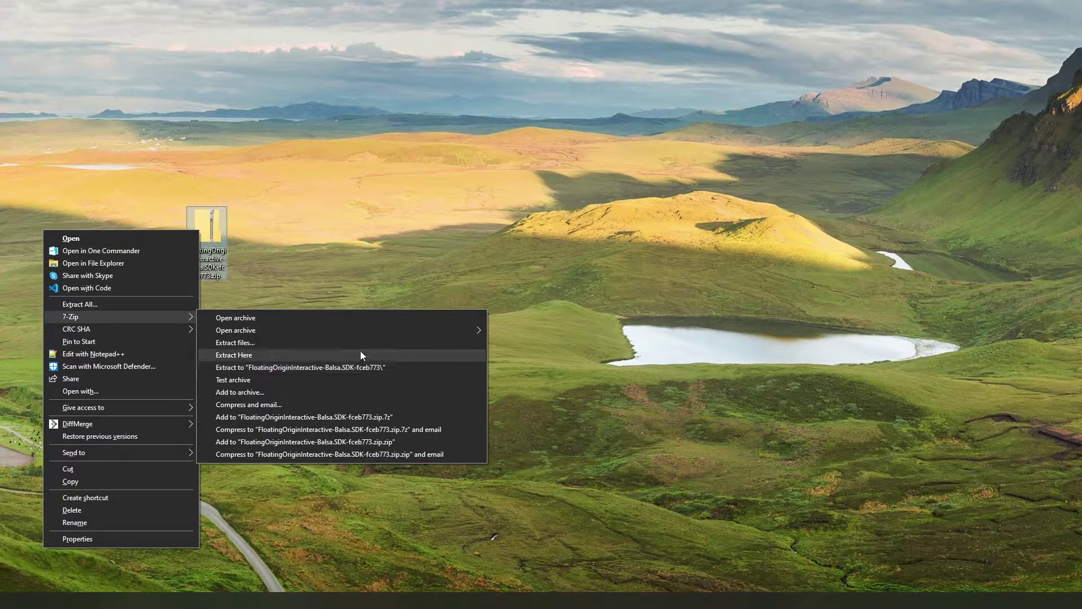
{"action": "left_click", "coordinate": [360, 368]}
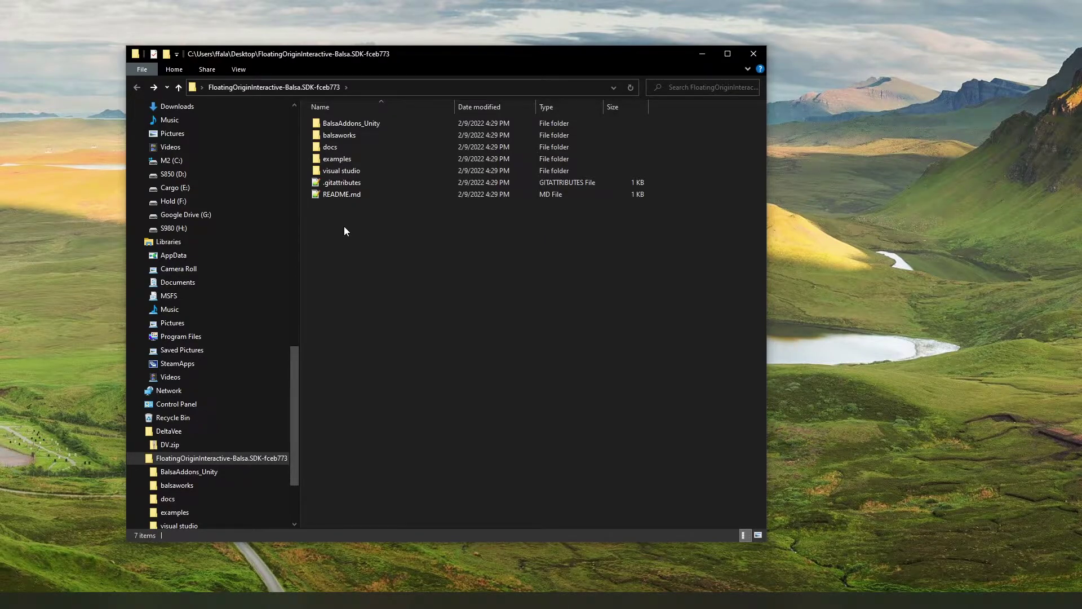
- Open the BalsaAddons_Unity folder and select its Assets folder
{"action": "left_click", "coordinate": [384, 127]}
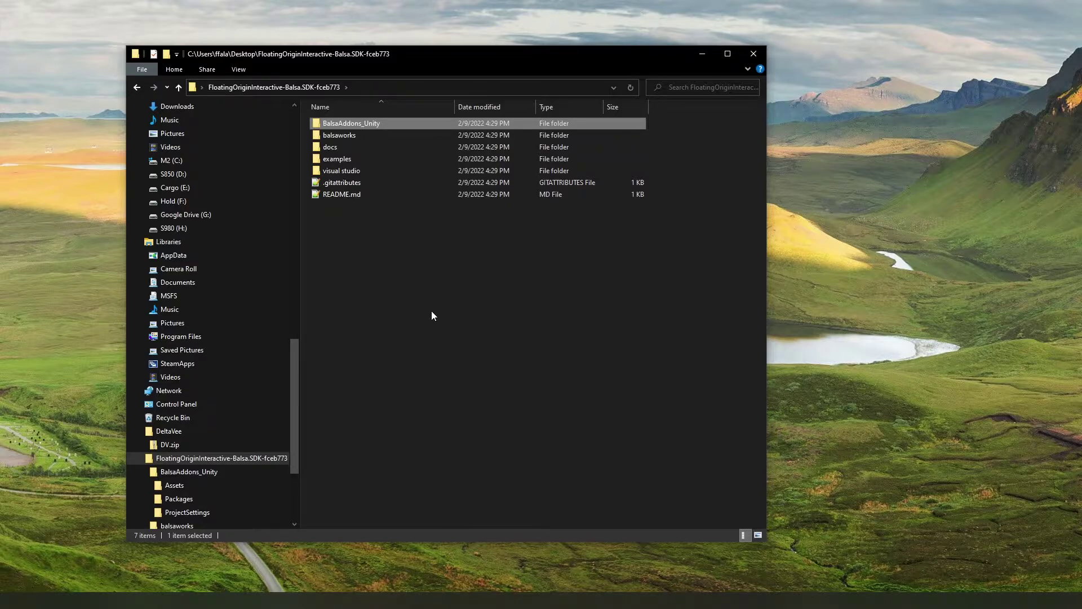
{"action": "double_click", "coordinate": [383, 125]}
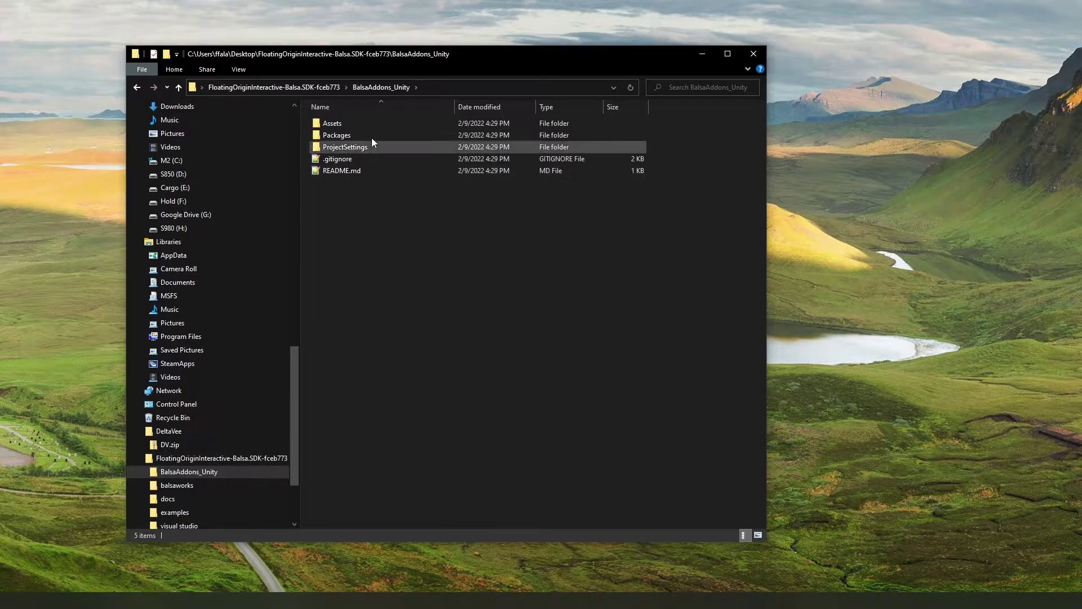
{"action": "left_click", "coordinate": [346, 123]}
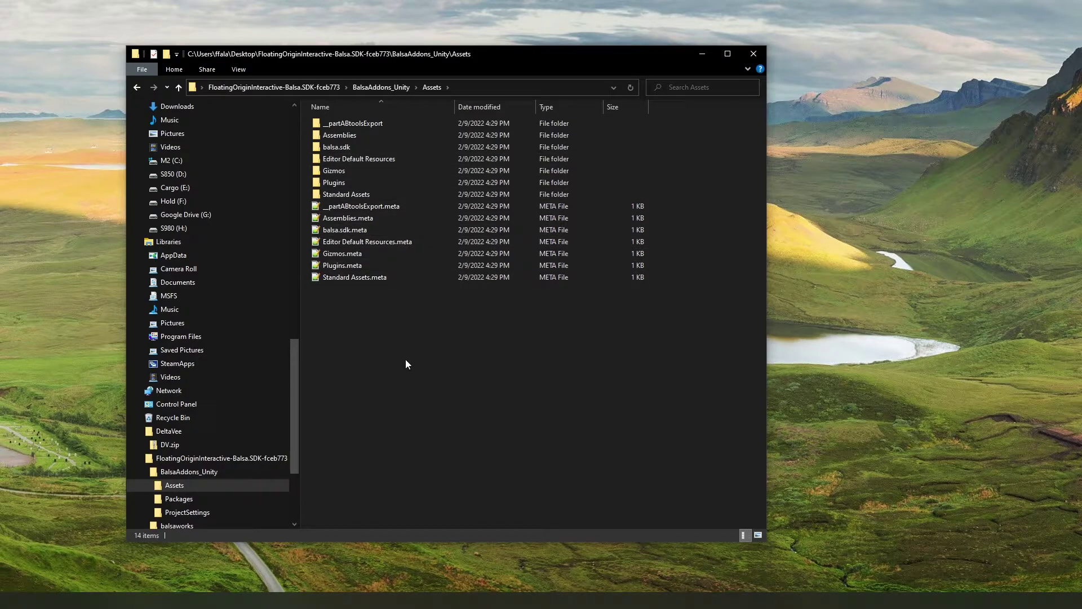
- On unity.com, download the free Personal plan's Unity Hub installer, UnityHubSetup.exe, for Windows
{"action": "key", "text": "alt+Tab"}
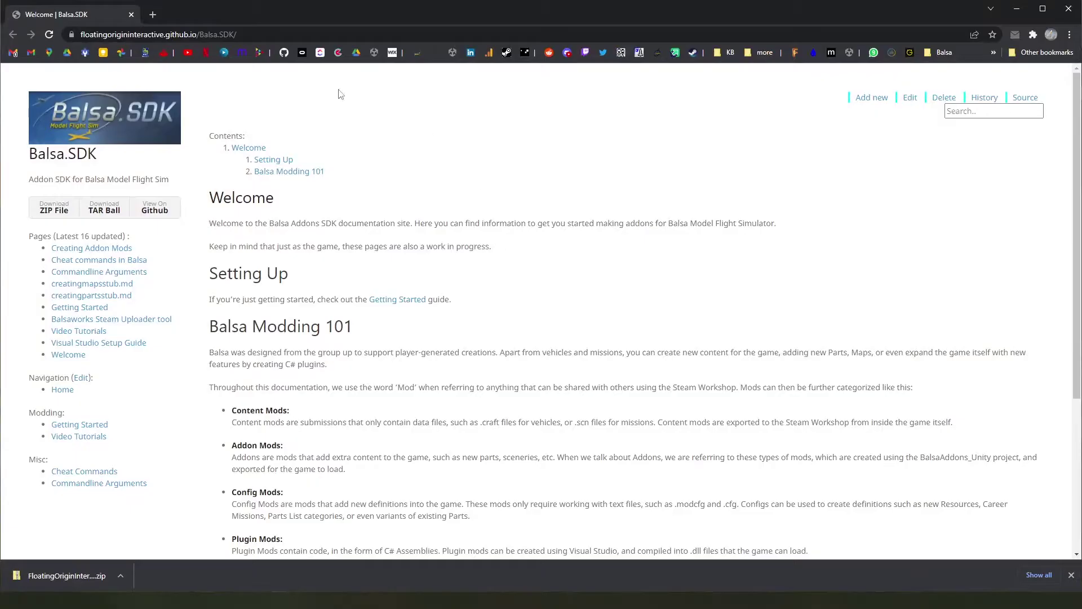
{"action": "left_click", "coordinate": [153, 16]}
{"action": "type", "text": "https://unity.com/"}
{"action": "key", "text": "Return"}
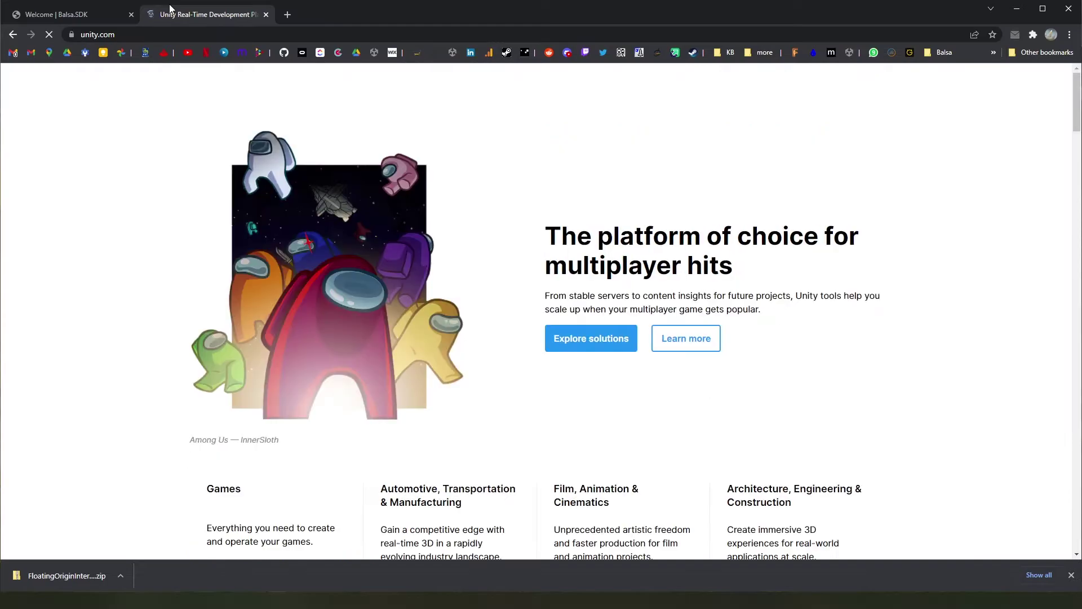
{"action": "left_click", "coordinate": [769, 88]}
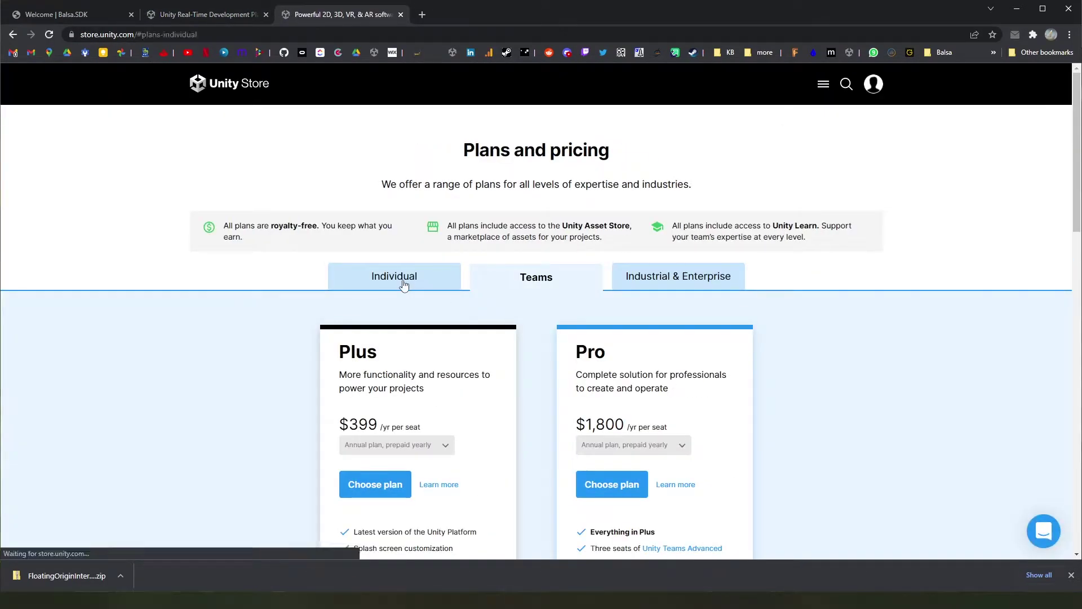
{"action": "left_click", "coordinate": [404, 280]}
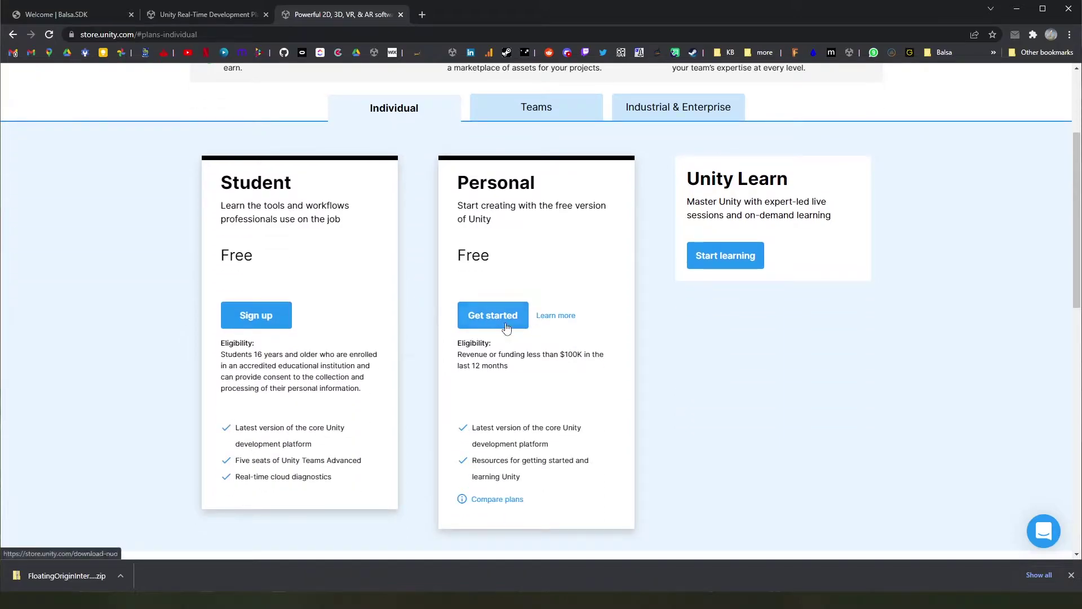
{"action": "left_click", "coordinate": [495, 316]}
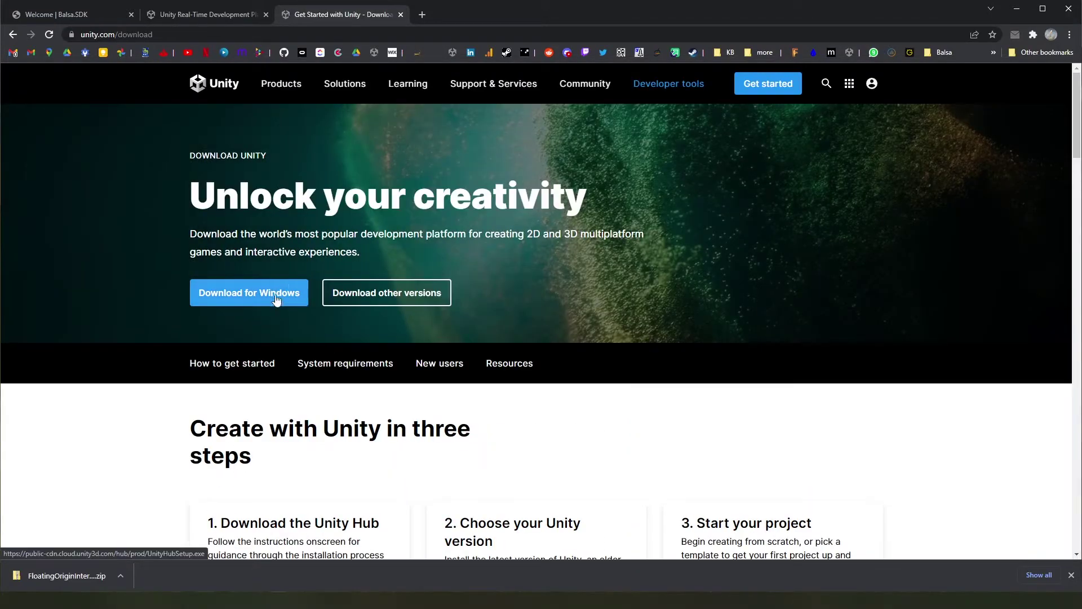
{"action": "left_click", "coordinate": [275, 298]}
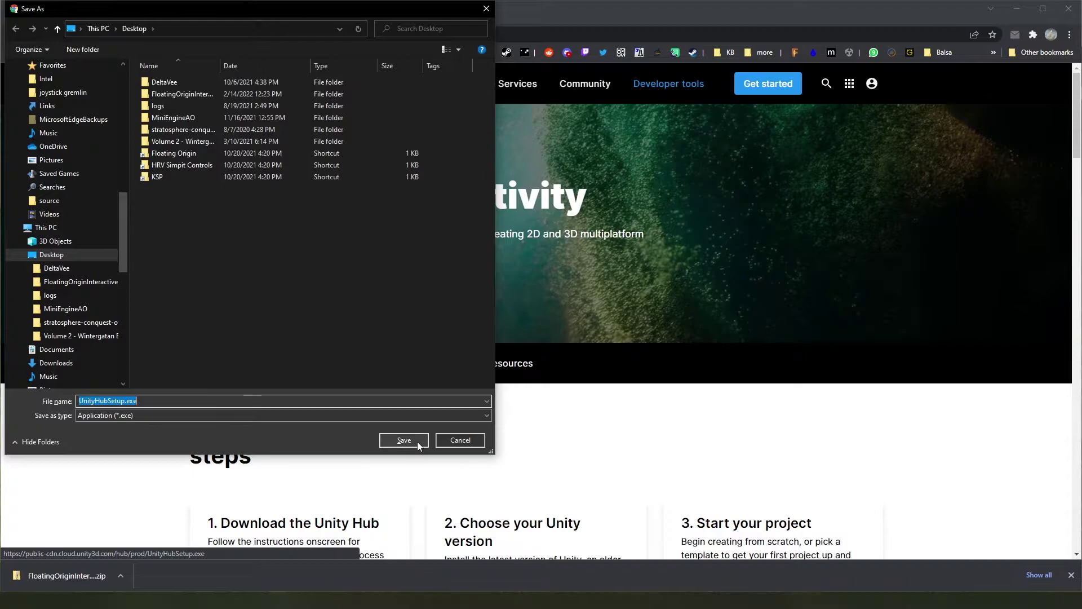
{"action": "left_click", "coordinate": [417, 440]}
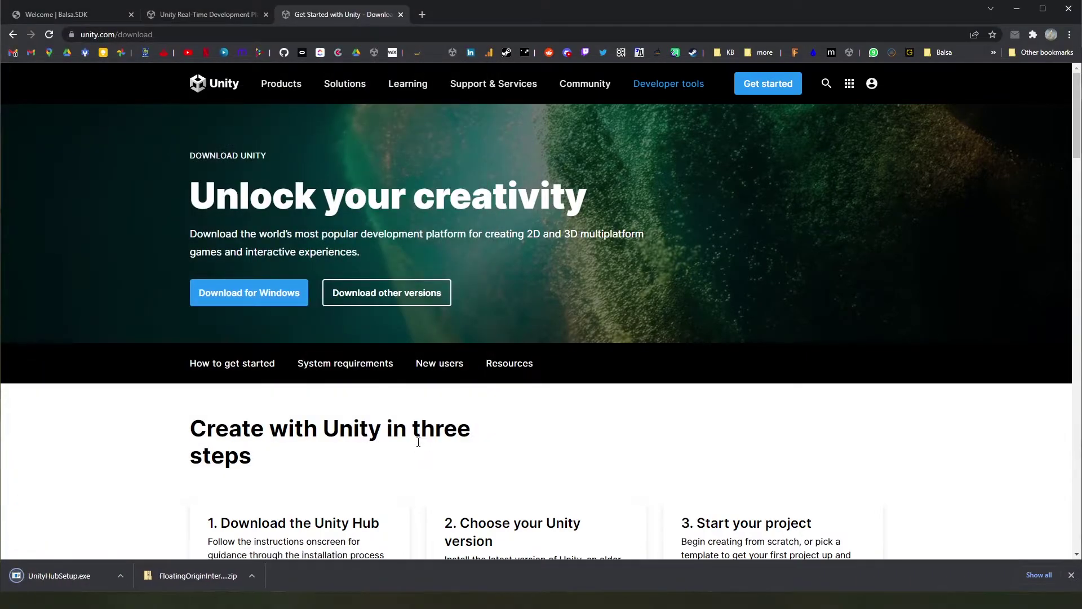
- Run UnityHubSetup.exe, accept the terms, and install and launch Unity Hub 3.0.1
{"action": "left_click", "coordinate": [69, 576]}
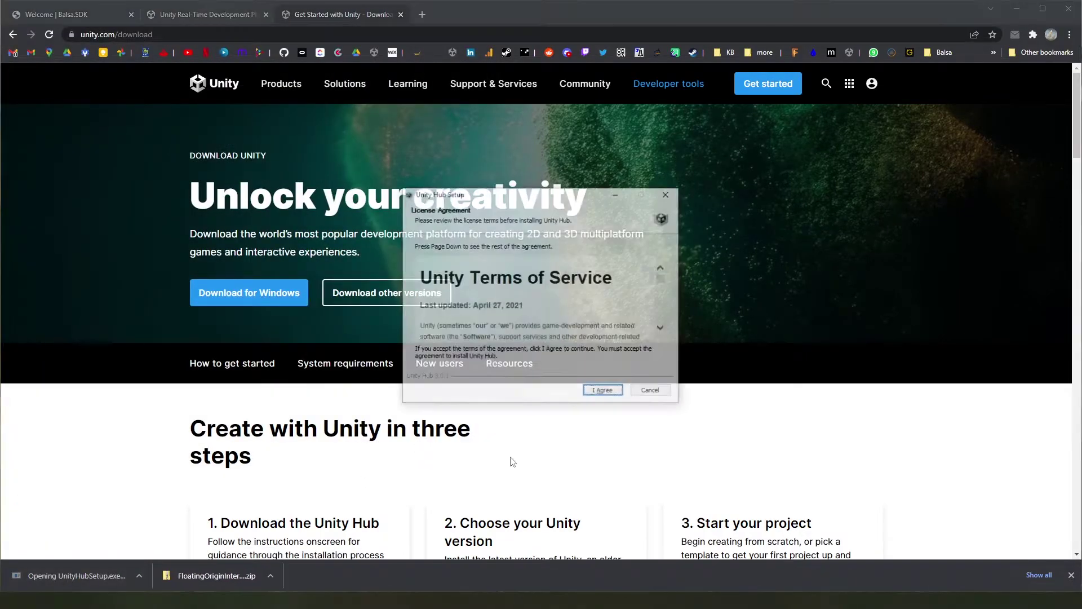
{"action": "left_click", "coordinate": [604, 391]}
{"action": "left_click", "coordinate": [604, 391]}
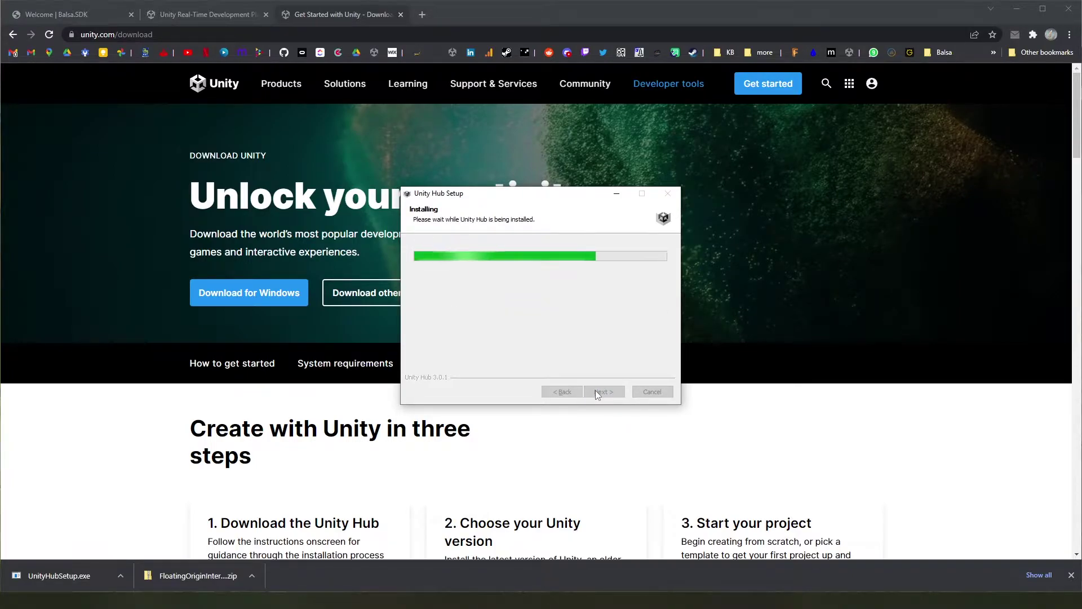
{"action": "left_click", "coordinate": [602, 392]}
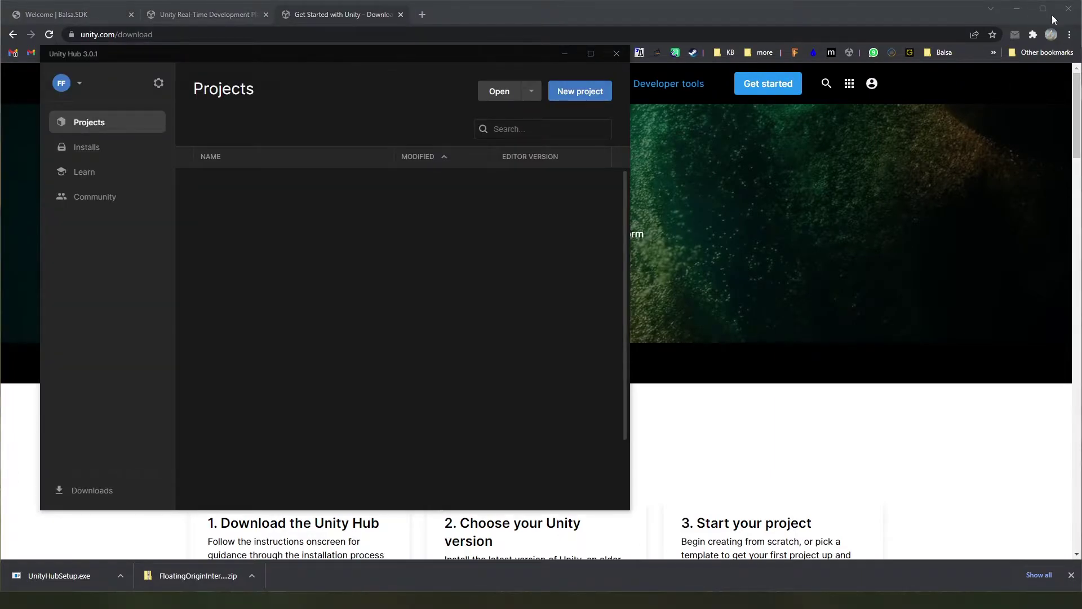
- Add BalsaAddons_Unity from Desktop > FloatingOriginInteractive-Balsa.SDK-fceb773 to Unity Hub's projects
{"action": "left_click", "coordinate": [1017, 9]}
{"action": "left_click", "coordinate": [815, 79]}
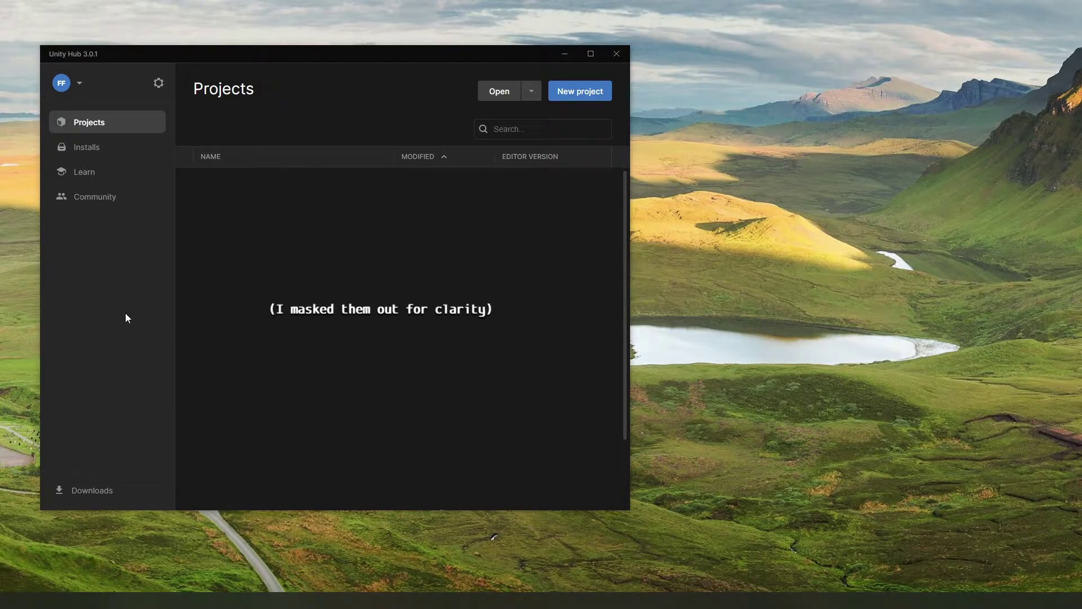
{"action": "left_click", "coordinate": [499, 92]}
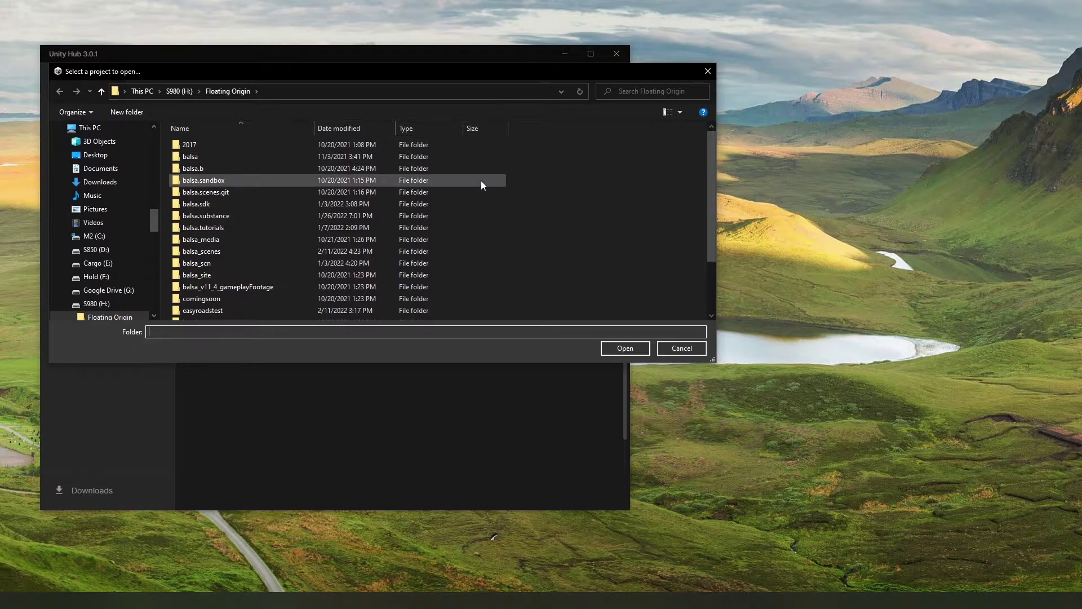
{"action": "left_click", "coordinate": [93, 157]}
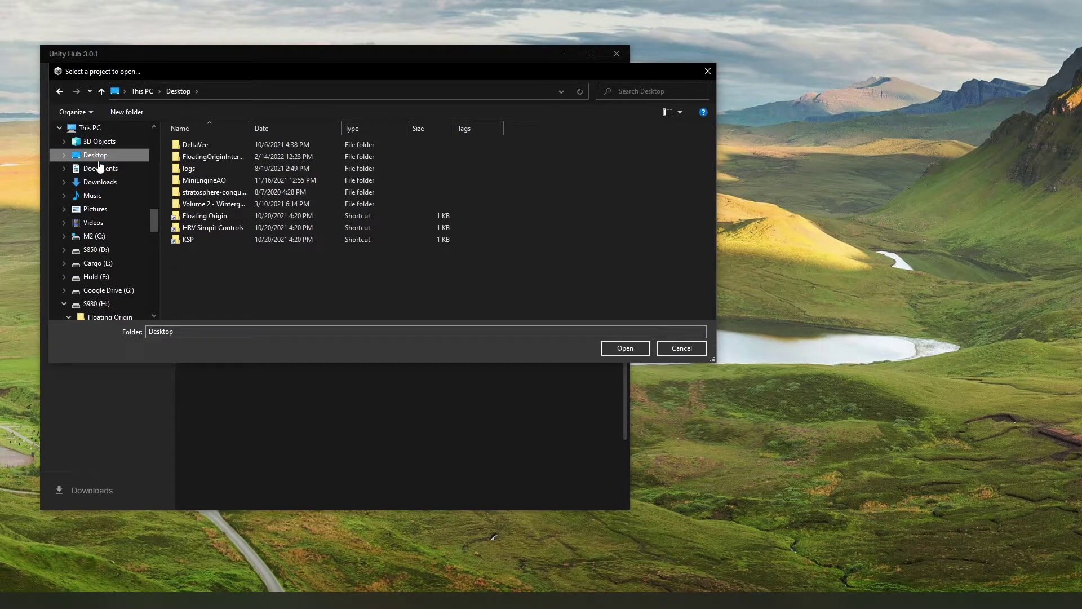
{"action": "left_click", "coordinate": [201, 157]}
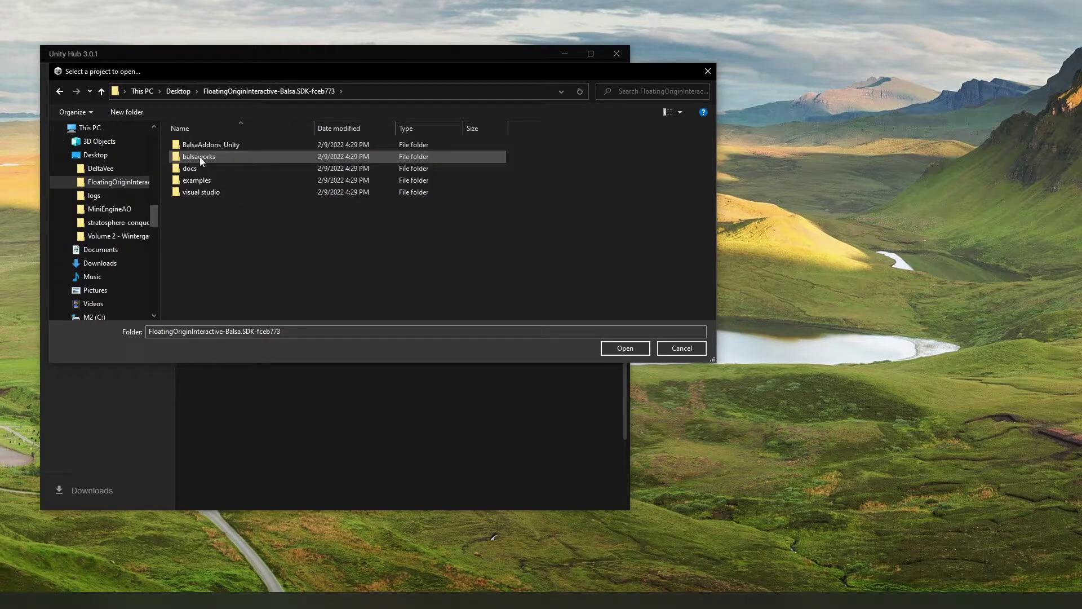
{"action": "left_click", "coordinate": [187, 148]}
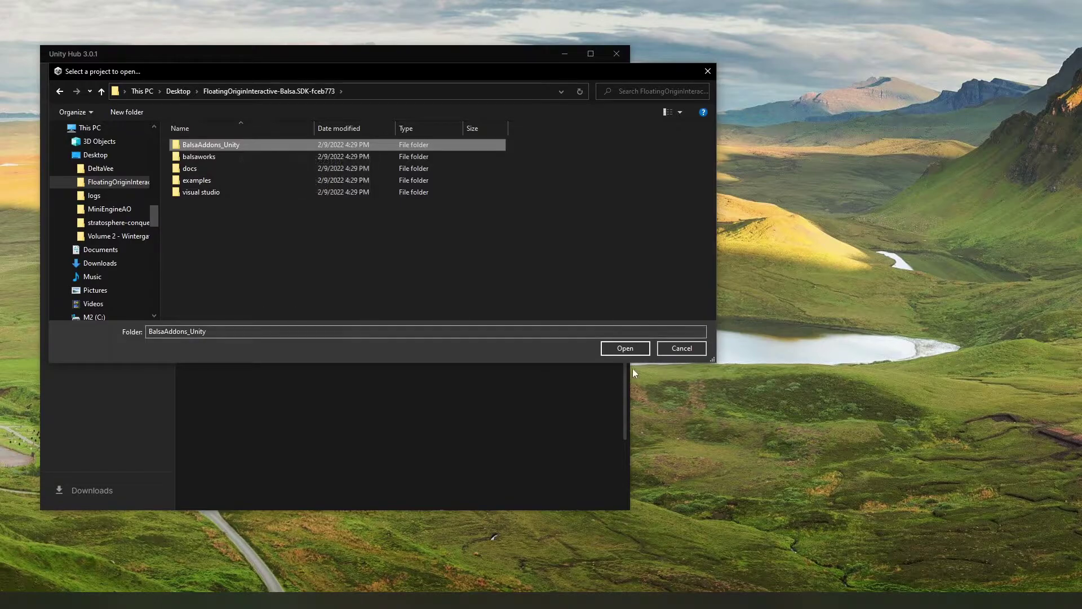
{"action": "left_click", "coordinate": [634, 347]}
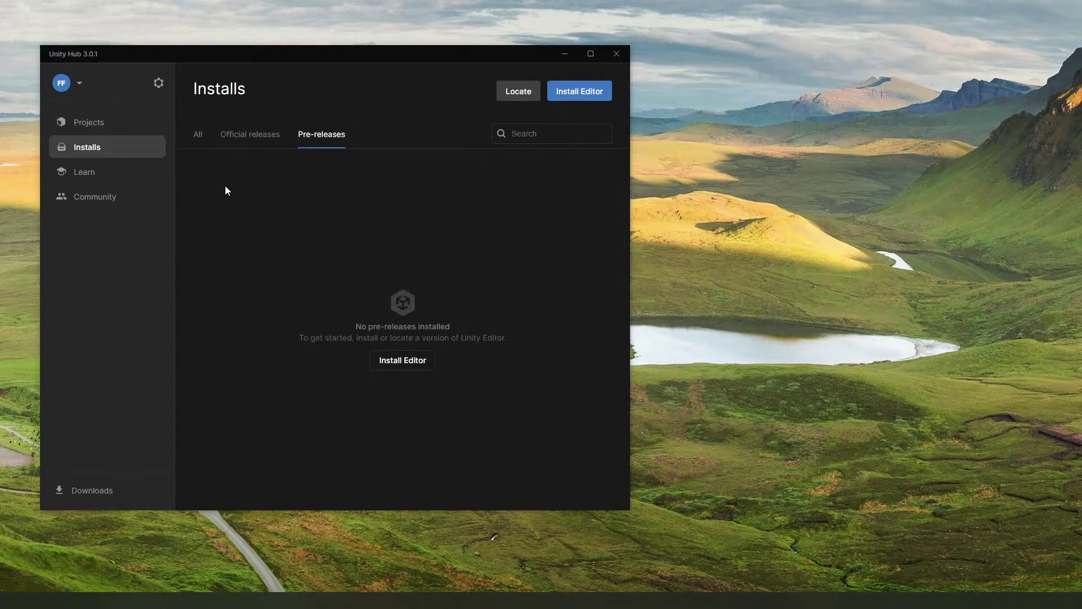
- Install editor 2019.4.35f1 LTS with the Documentation module unticked (4.14 GB)
{"action": "left_click", "coordinate": [417, 369]}
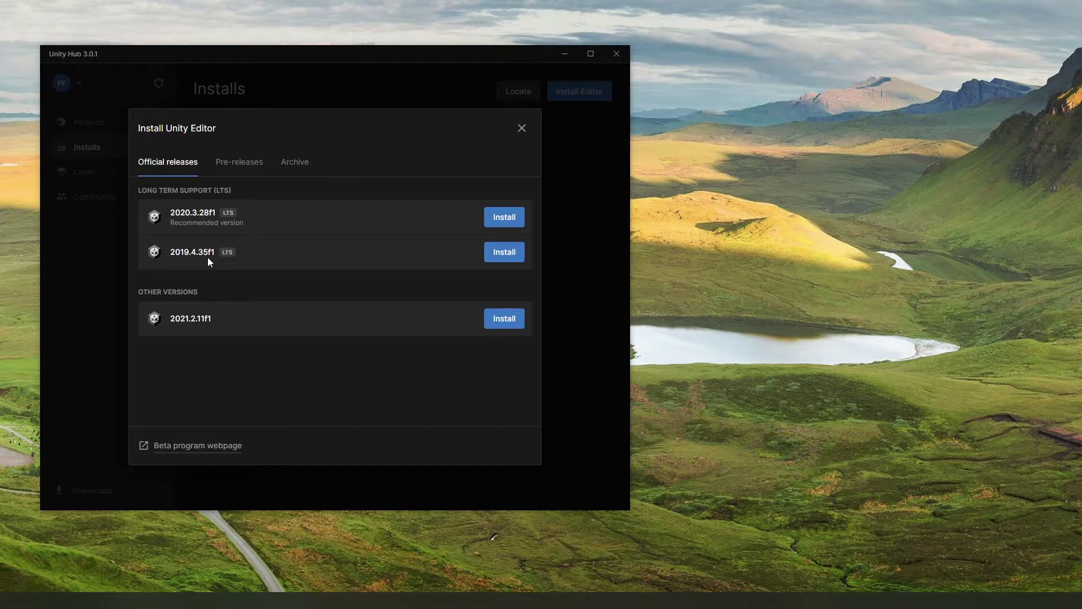
{"action": "left_click", "coordinate": [514, 258]}
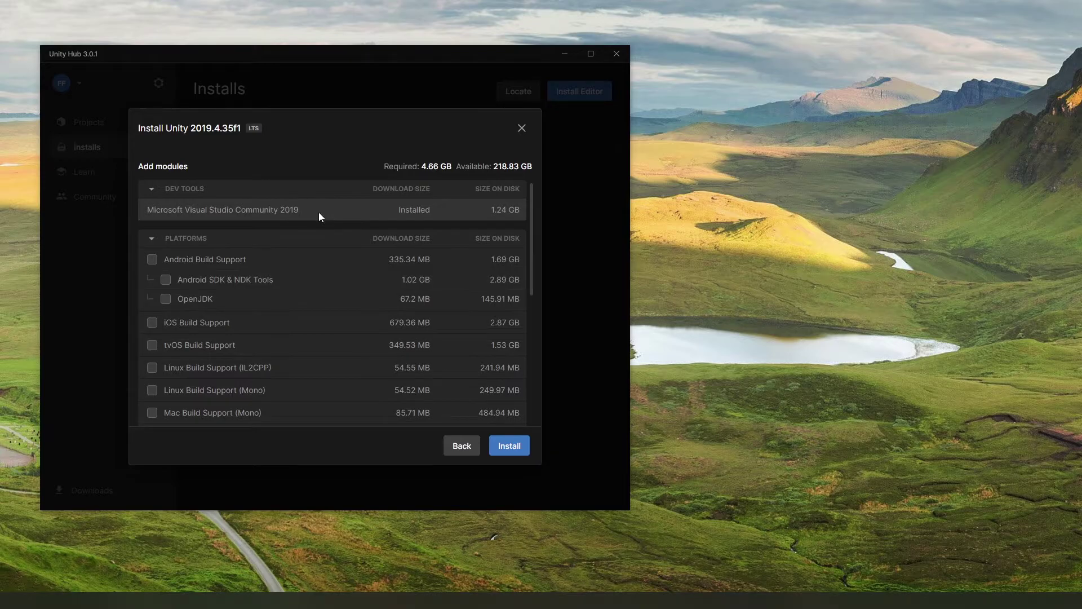
{"action": "scroll", "coordinate": [320, 212], "scroll_direction": "down", "scroll_amount": 5}
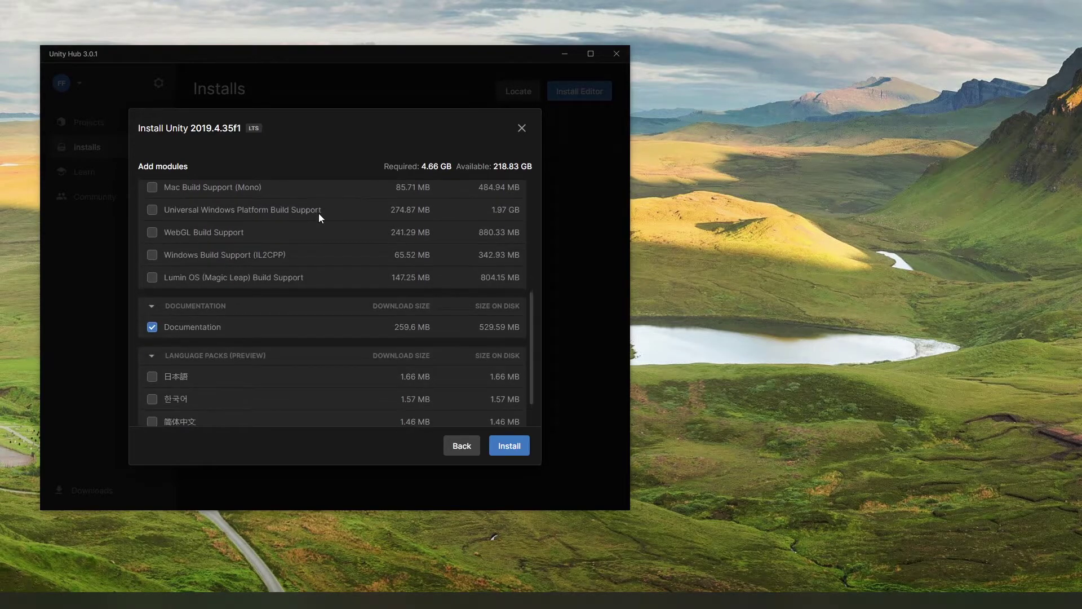
{"action": "scroll", "coordinate": [319, 219], "scroll_direction": "up", "scroll_amount": 5}
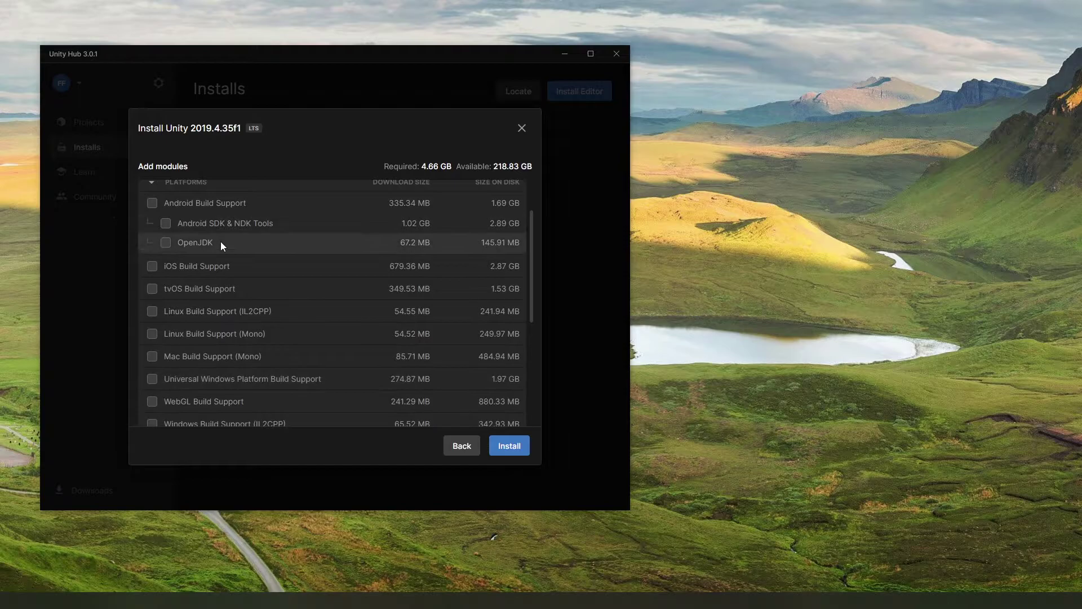
{"action": "scroll", "coordinate": [228, 289], "scroll_direction": "down", "scroll_amount": 1}
{"action": "scroll", "coordinate": [229, 290], "scroll_direction": "up", "scroll_amount": 2}
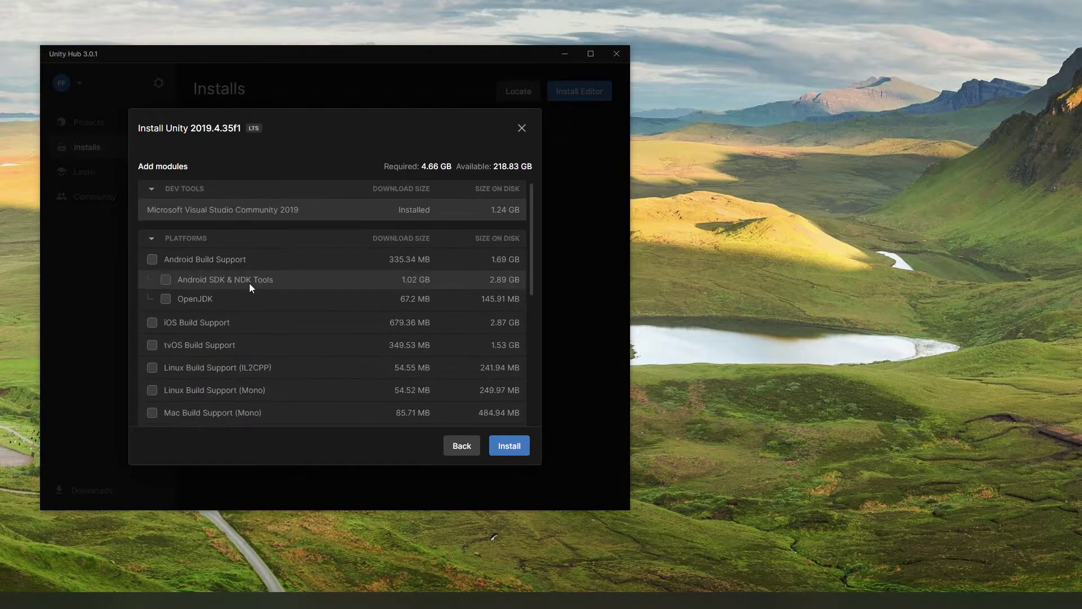
{"action": "scroll", "coordinate": [249, 283], "scroll_direction": "down", "scroll_amount": 4}
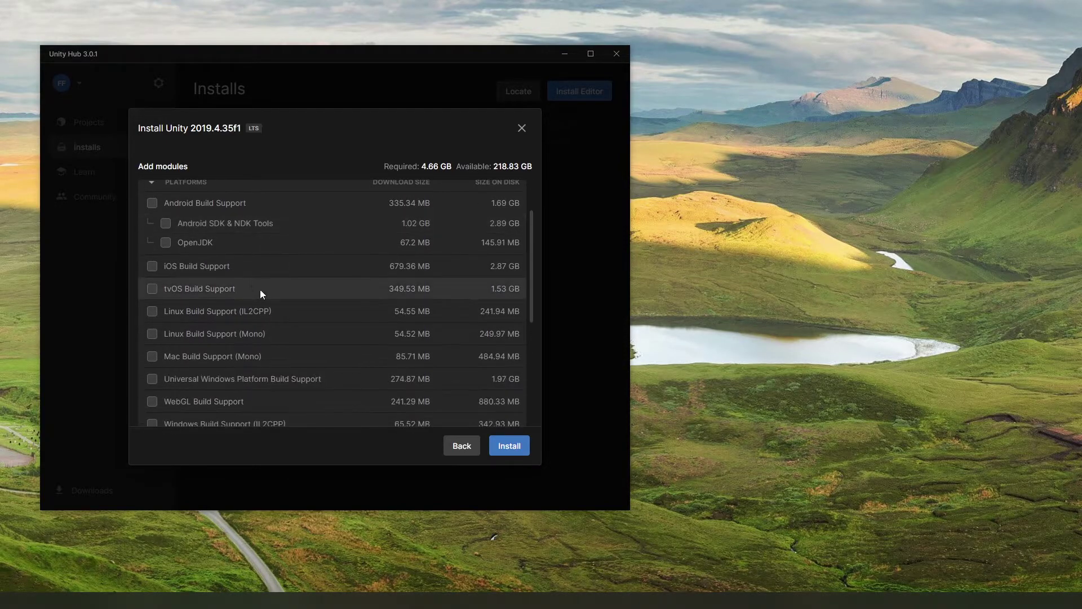
{"action": "scroll", "coordinate": [261, 290], "scroll_direction": "down", "scroll_amount": 2}
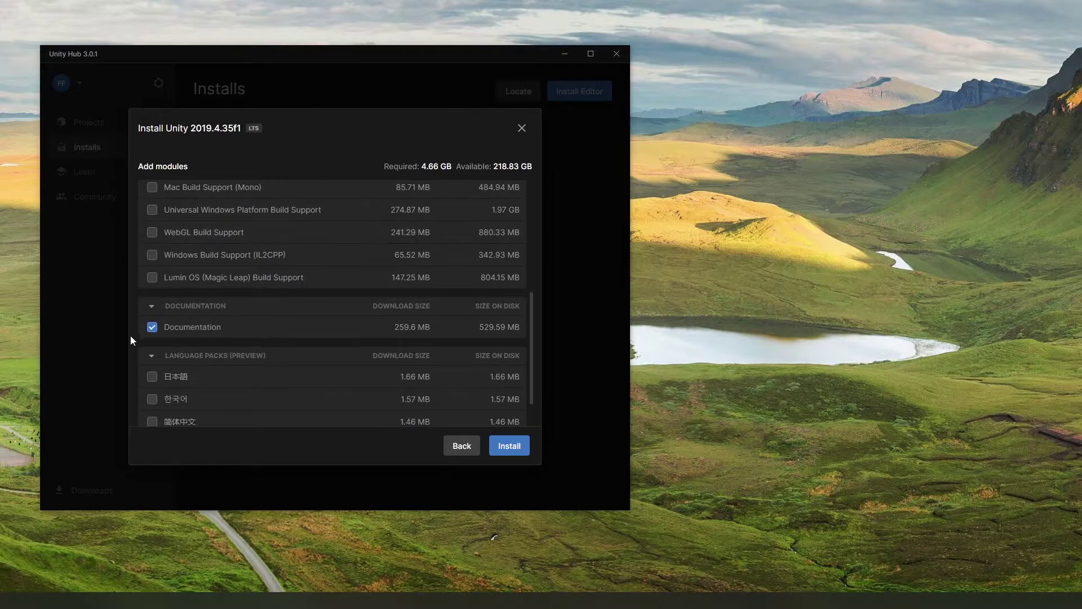
{"action": "left_click", "coordinate": [154, 328]}
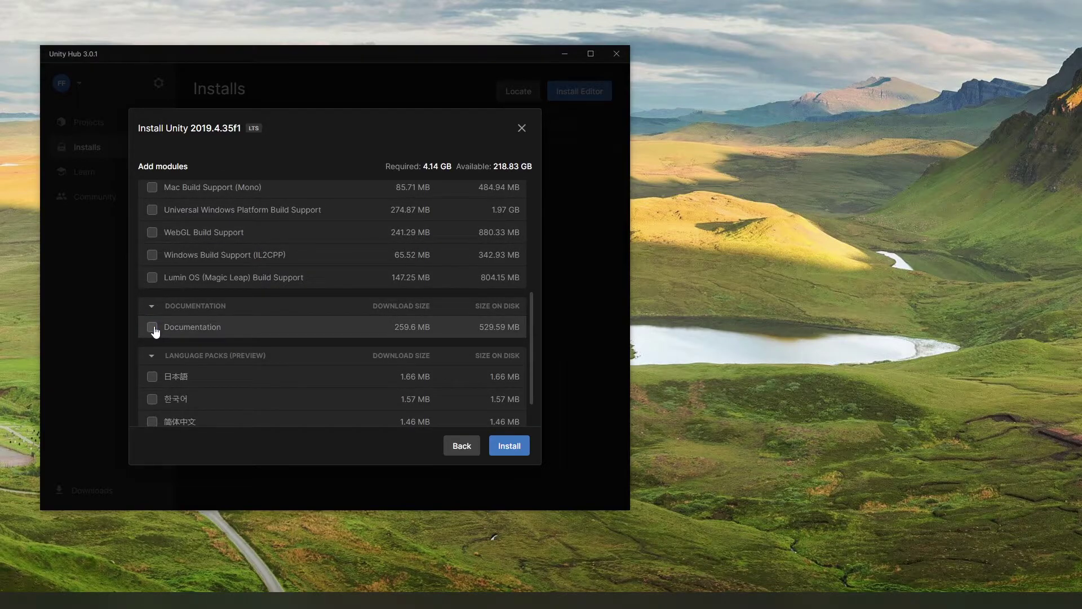
{"action": "scroll", "coordinate": [271, 332], "scroll_direction": "down", "scroll_amount": 1}
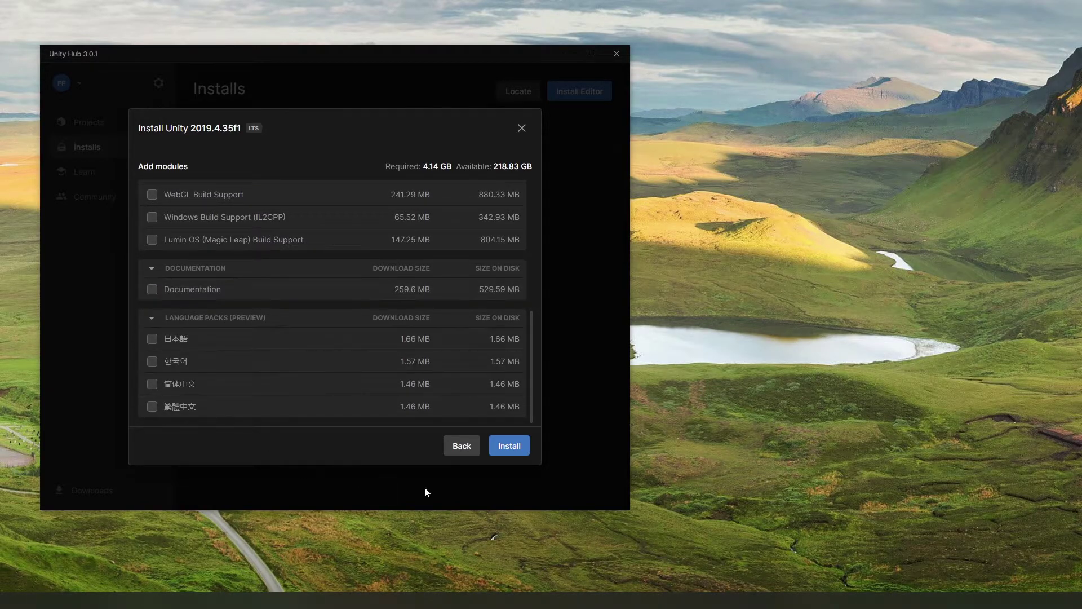
{"action": "left_click", "coordinate": [509, 446]}
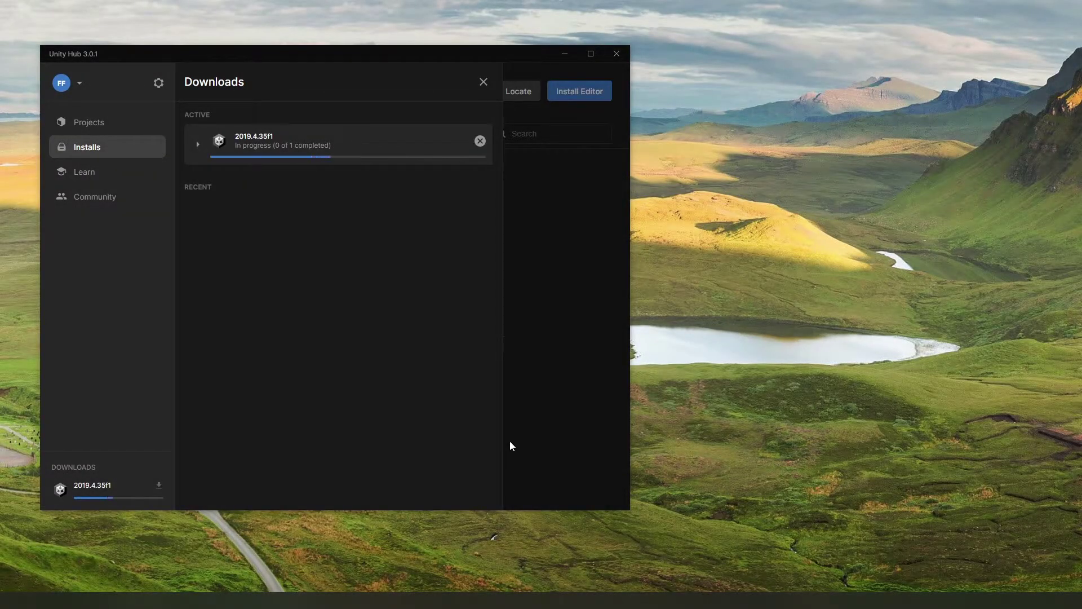
- Expand the 2019.4.35f1 download entry and wait for Install complete
{"action": "left_click", "coordinate": [198, 144]}
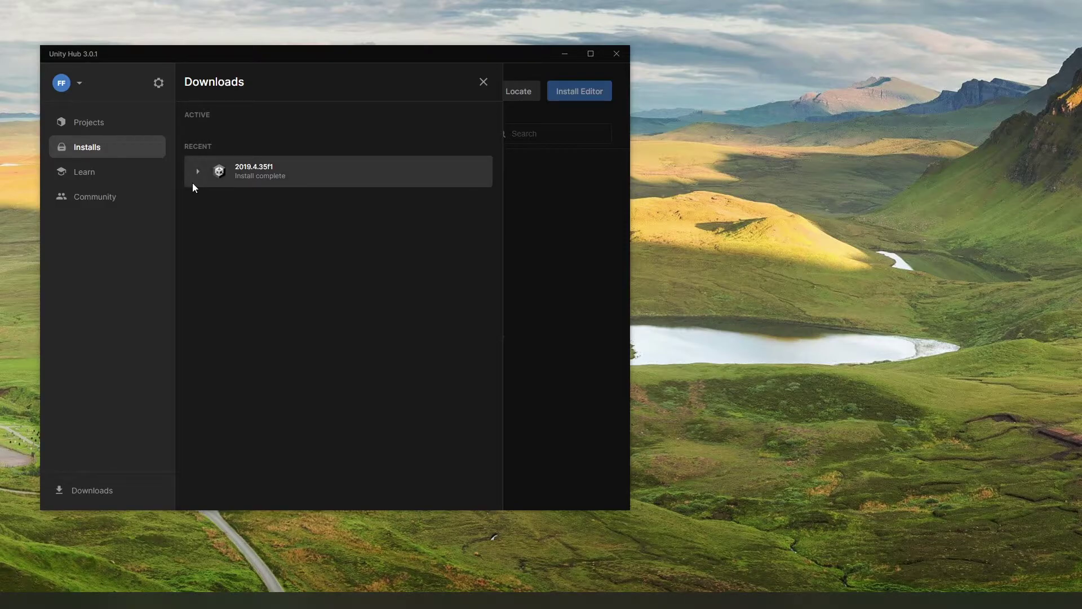
- Change BalsaAddons_Unity's editor from 2019.4.25f1 to 2019.4.35f1 and open it
{"action": "left_click", "coordinate": [110, 125]}
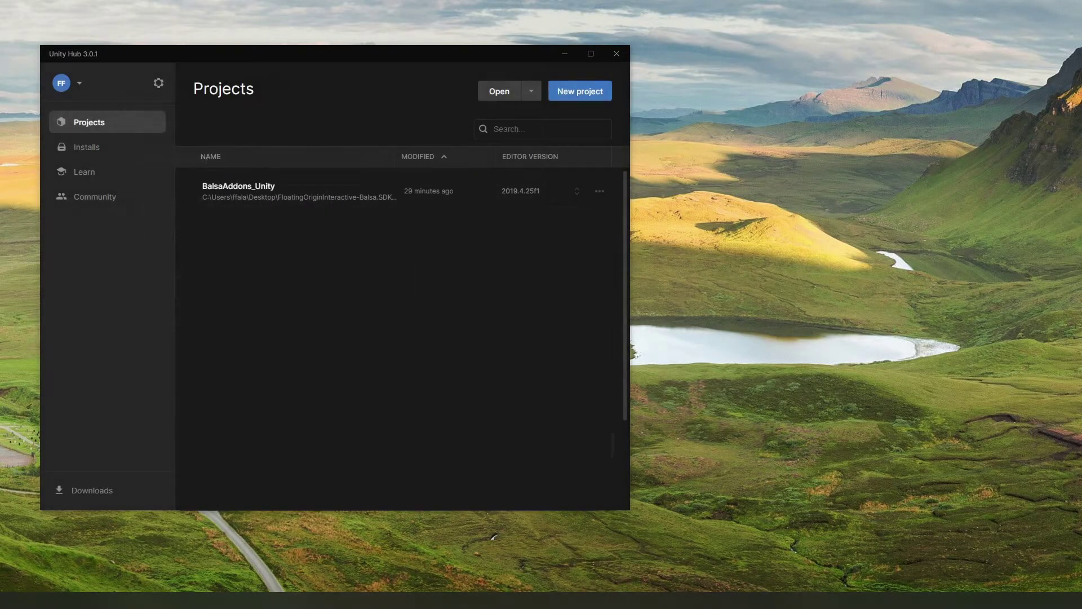
{"action": "left_click", "coordinate": [535, 195]}
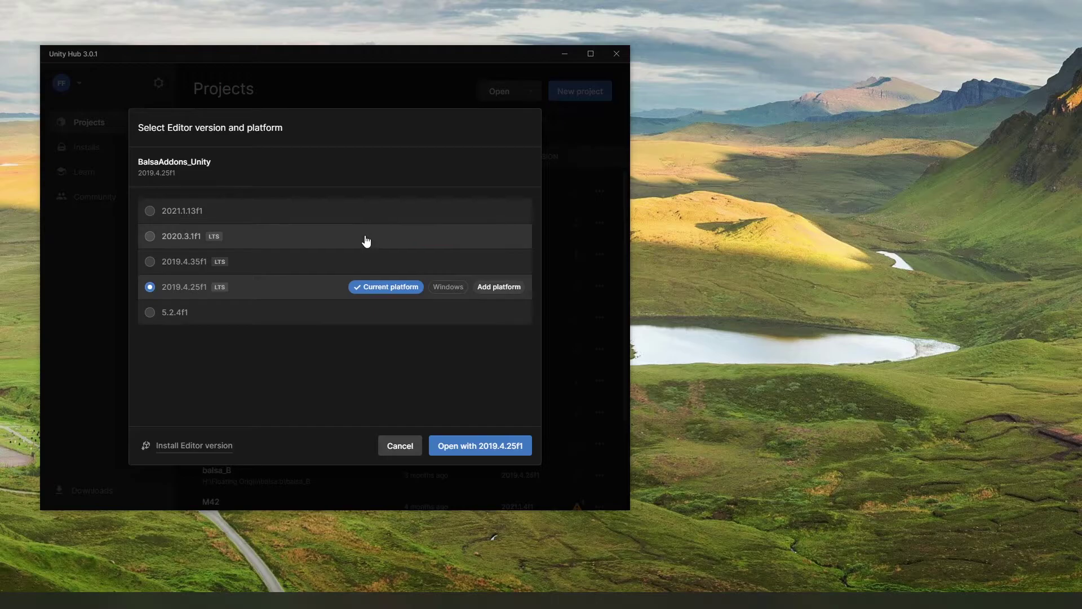
{"action": "left_click", "coordinate": [367, 261]}
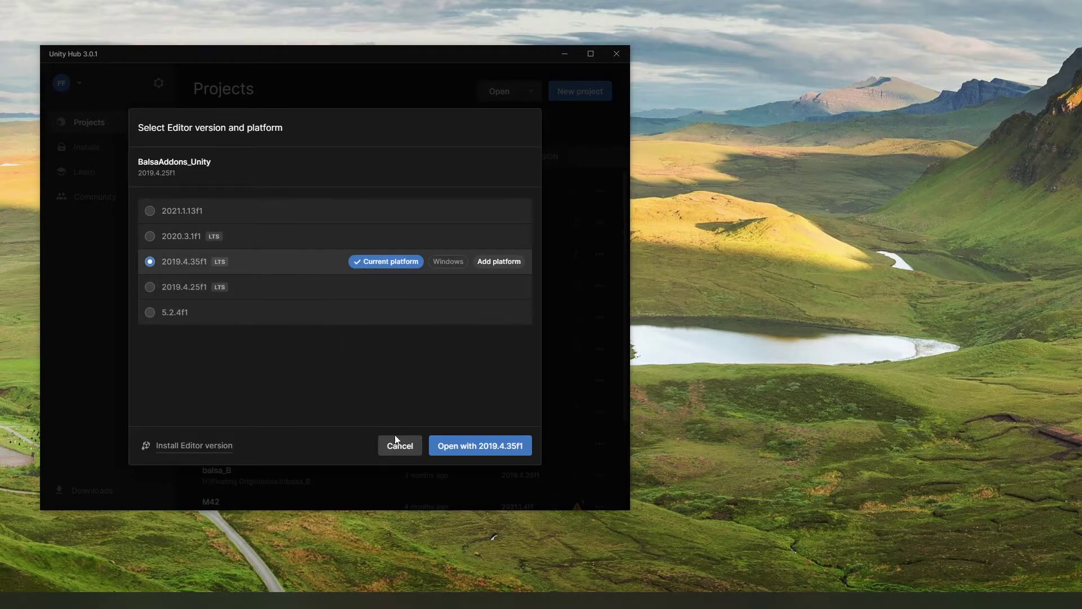
{"action": "left_click", "coordinate": [491, 453]}
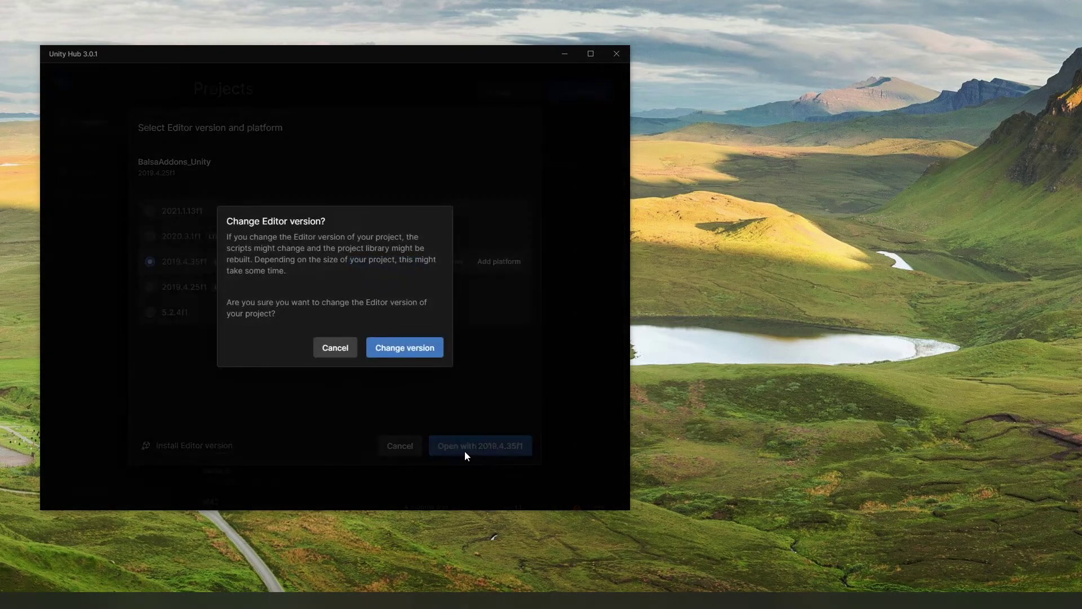
{"action": "left_click", "coordinate": [398, 348]}
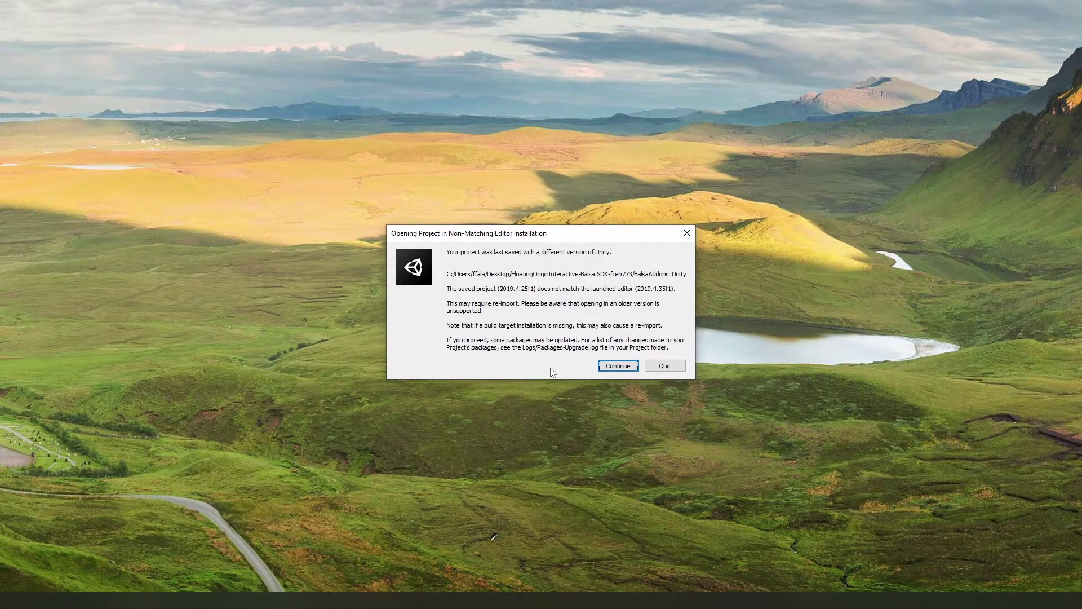
- Continue past the non-matching editor warning and close the FMOD Setup Wizard after import
{"action": "left_click", "coordinate": [617, 365]}
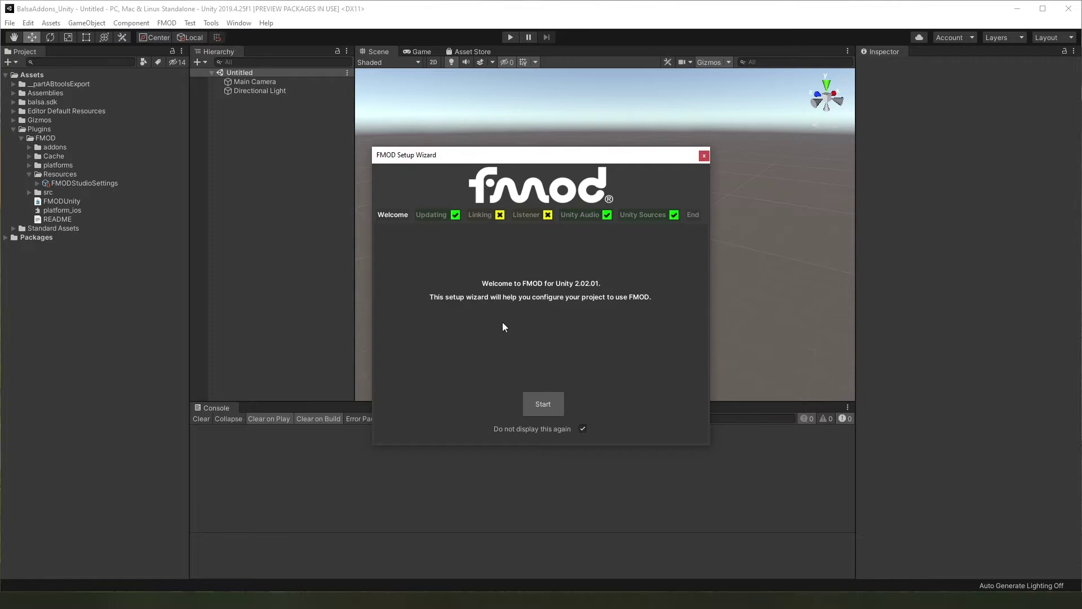
{"action": "left_click", "coordinate": [704, 157]}
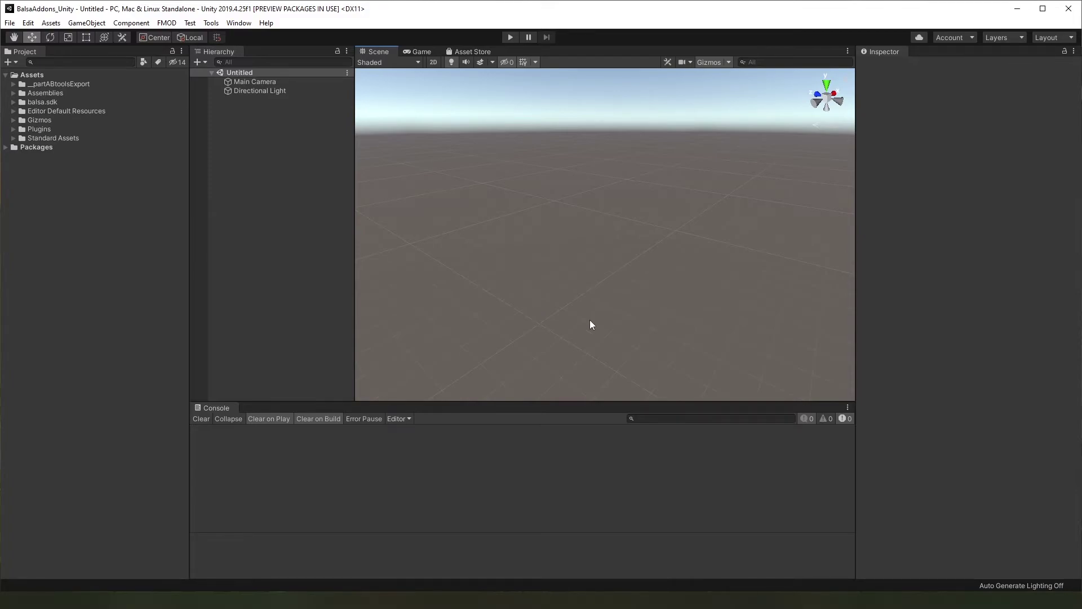
- Expand the balsa.sdk and Assemblies folders in the Project window's asset tree
{"action": "left_click", "coordinate": [13, 102]}
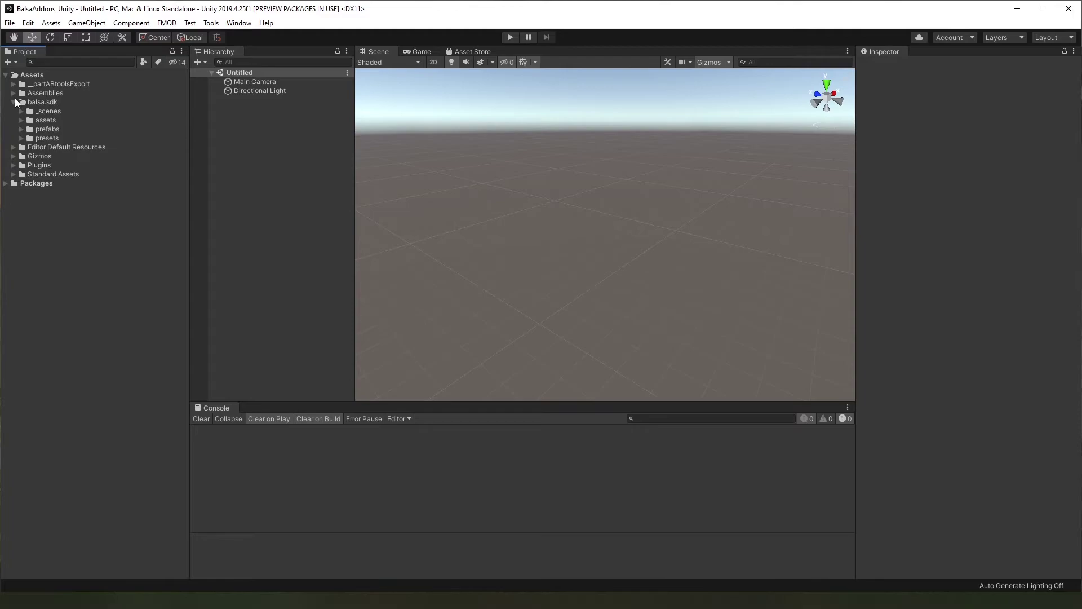
{"action": "left_click", "coordinate": [13, 93]}
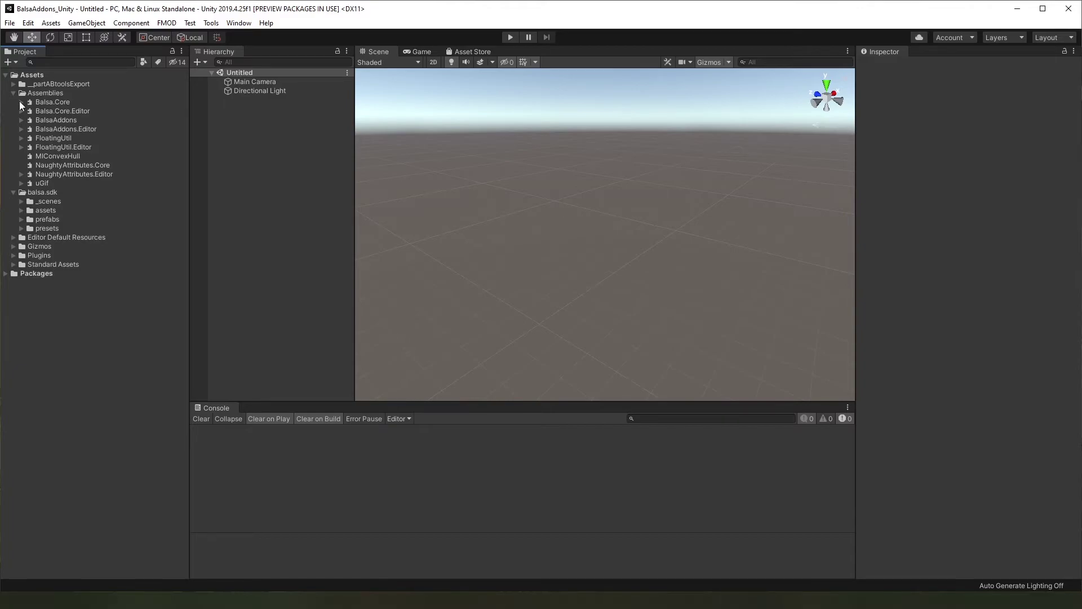
- Open partSetupScene from the _scenes folder and frame the floor plate with the sample parts
{"action": "left_click", "coordinate": [20, 201]}
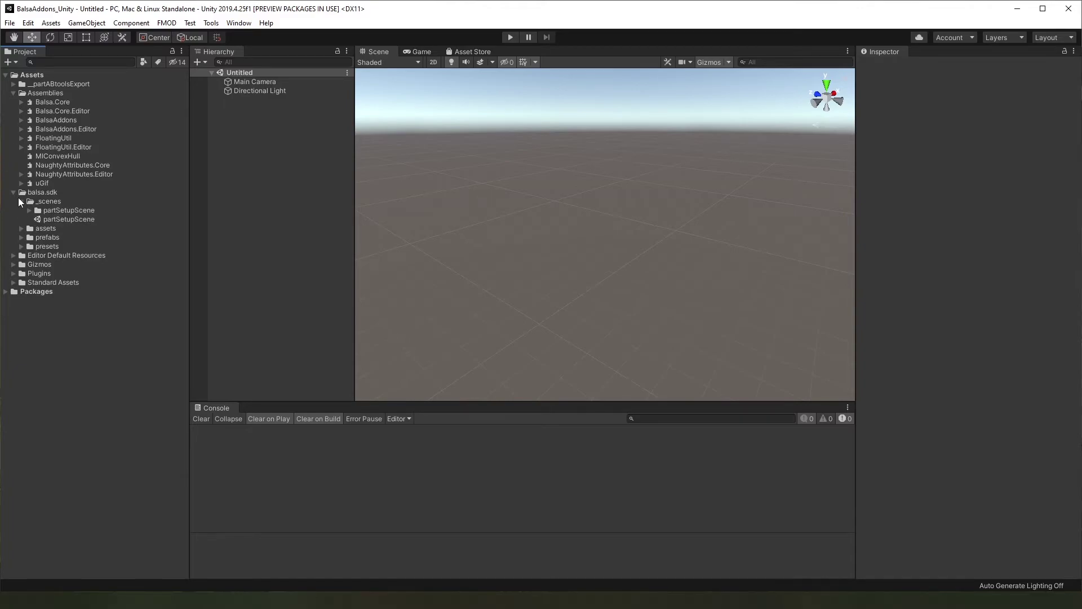
{"action": "double_click", "coordinate": [37, 219]}
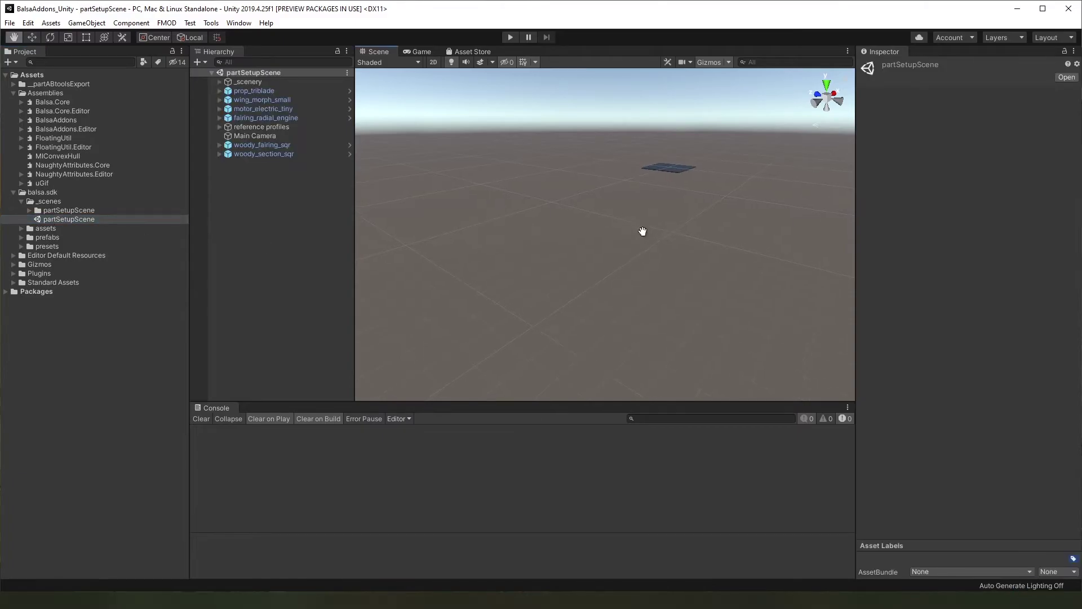
{"action": "left_click", "coordinate": [657, 177]}
{"action": "key", "text": "f"}
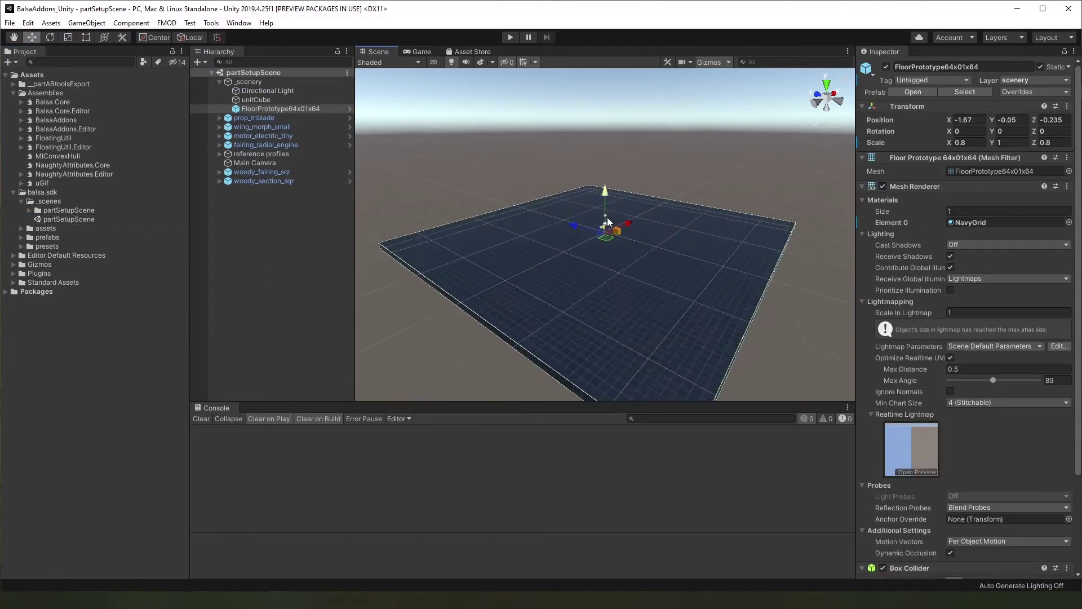
{"action": "scroll", "coordinate": [607, 218], "scroll_direction": "up", "scroll_amount": 5}
{"action": "scroll", "coordinate": [641, 238], "scroll_direction": "up", "scroll_amount": 3}
{"action": "middle_click_drag", "start_coordinate": [644, 197], "coordinate": [617, 276]}
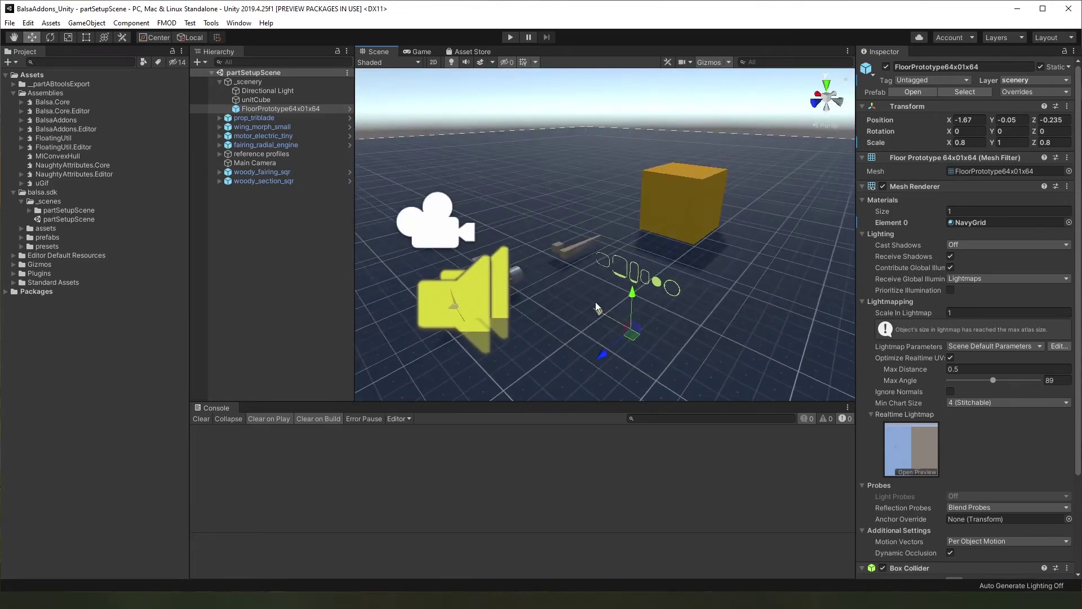
{"action": "right_click_drag", "start_coordinate": [595, 303], "coordinate": [624, 217]}
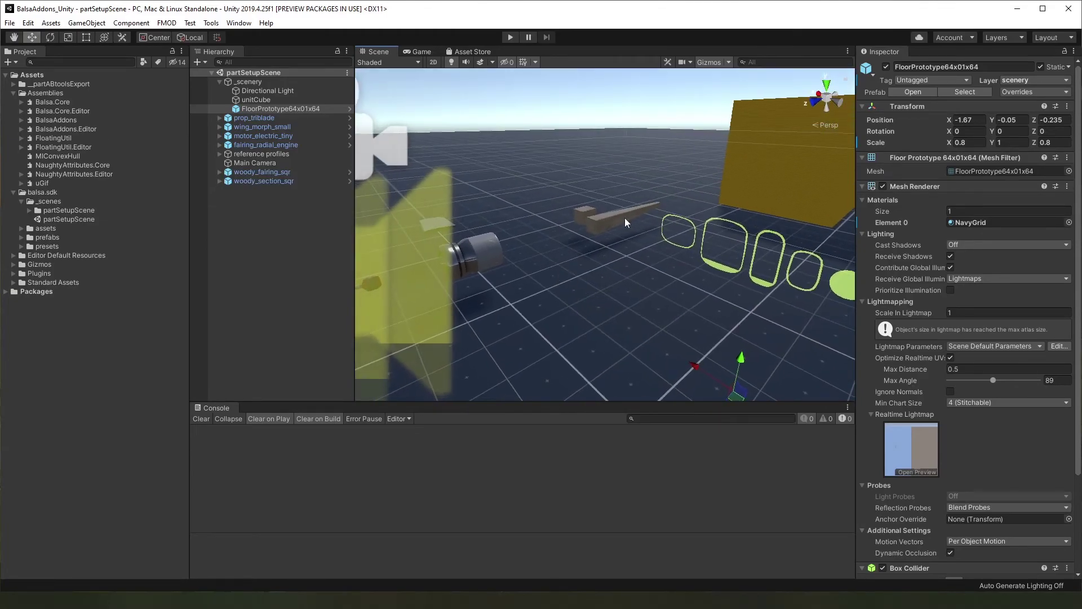
- Lower the 3D Icons size in the Gizmos options so the sample parts are visible
{"action": "left_click", "coordinate": [729, 63]}
{"action": "left_click_drag", "start_coordinate": [807, 78], "coordinate": [778, 83]}
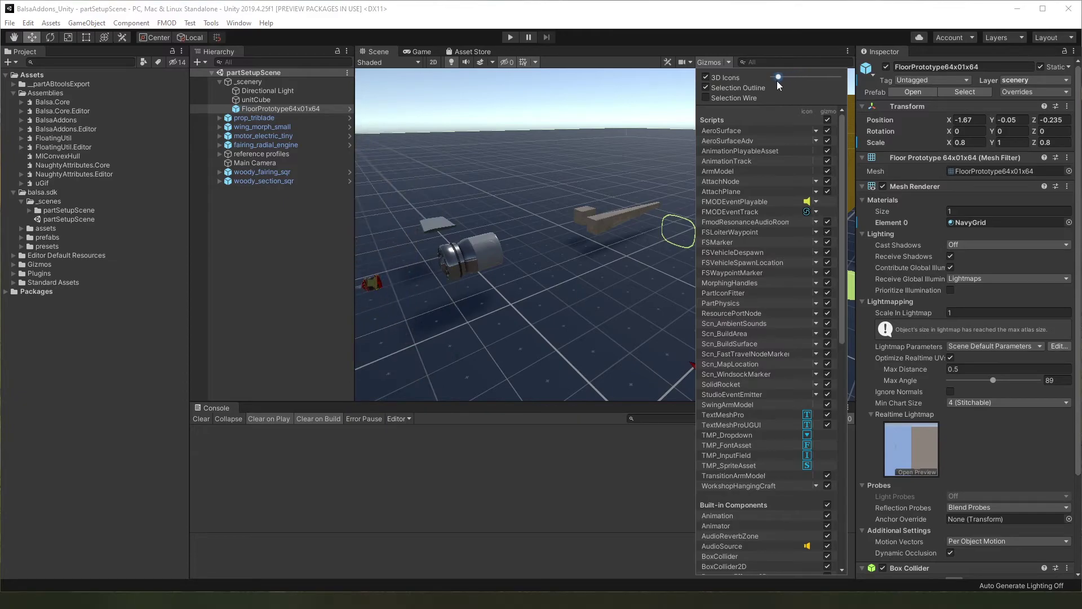
{"action": "right_click_drag", "start_coordinate": [516, 164], "coordinate": [559, 234]}
- Inspect fairing_radial_engine, woody_fairing_sqr, motor_electric_tiny, the propeller, wing_morph_small and the floor plate
{"action": "left_click", "coordinate": [530, 253]}
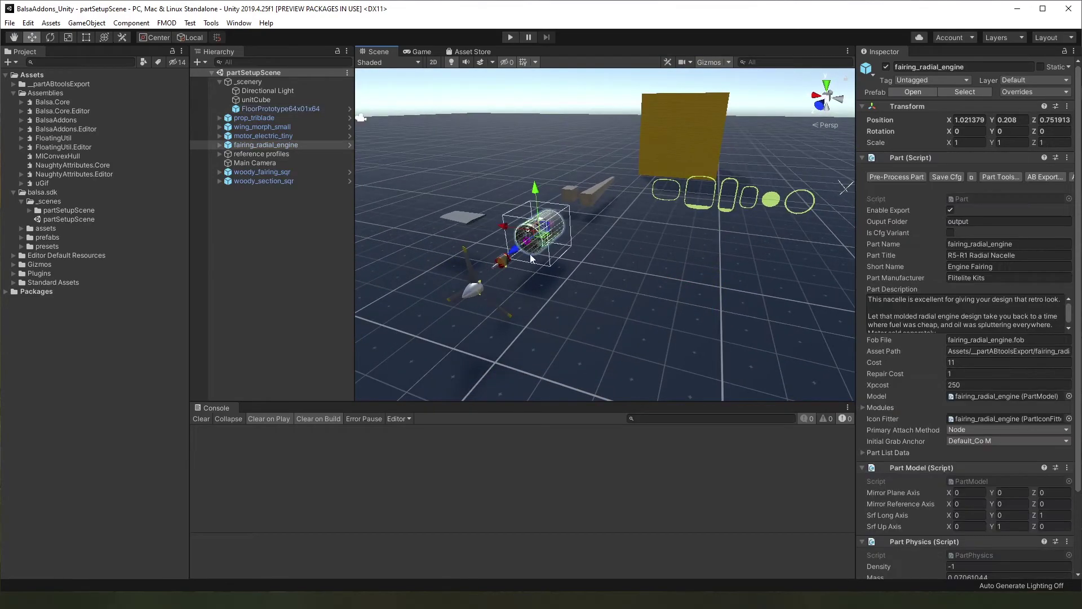
{"action": "left_click", "coordinate": [593, 201]}
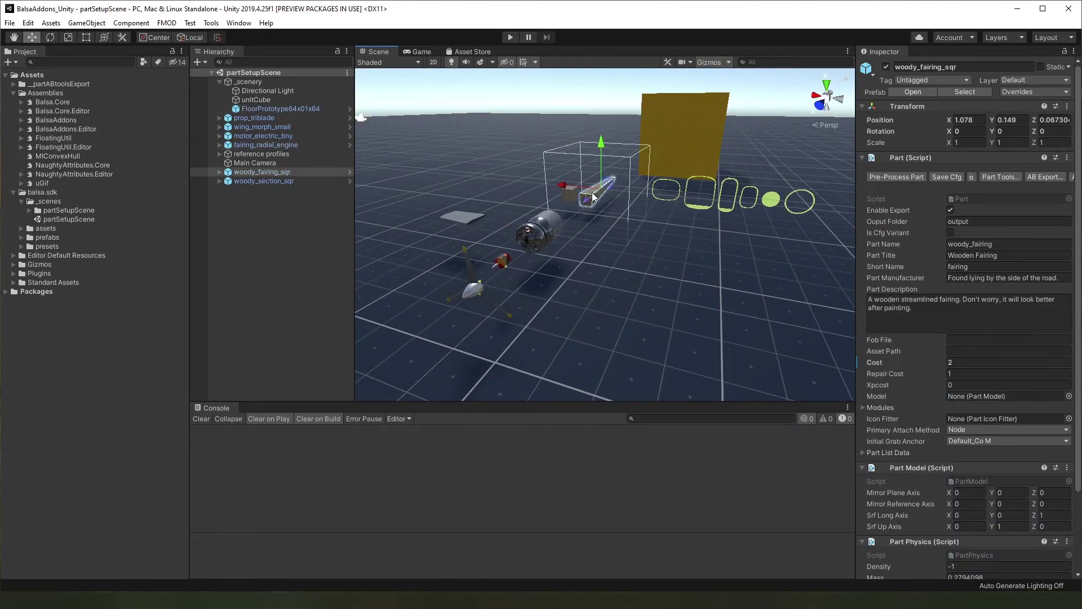
{"action": "left_click", "coordinate": [502, 265]}
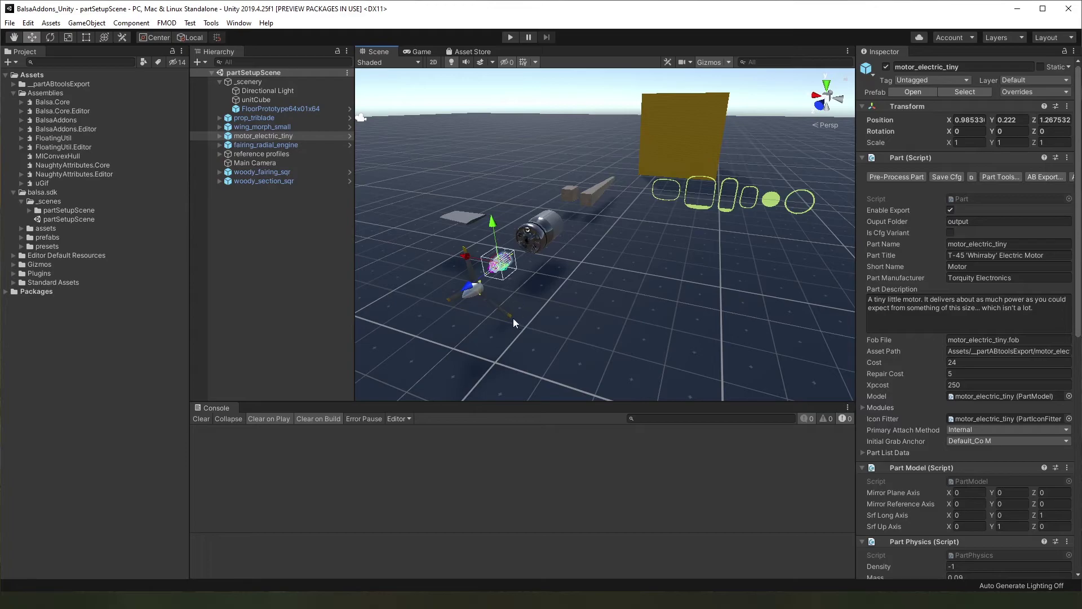
{"action": "left_click", "coordinate": [506, 312]}
{"action": "left_click", "coordinate": [471, 214]}
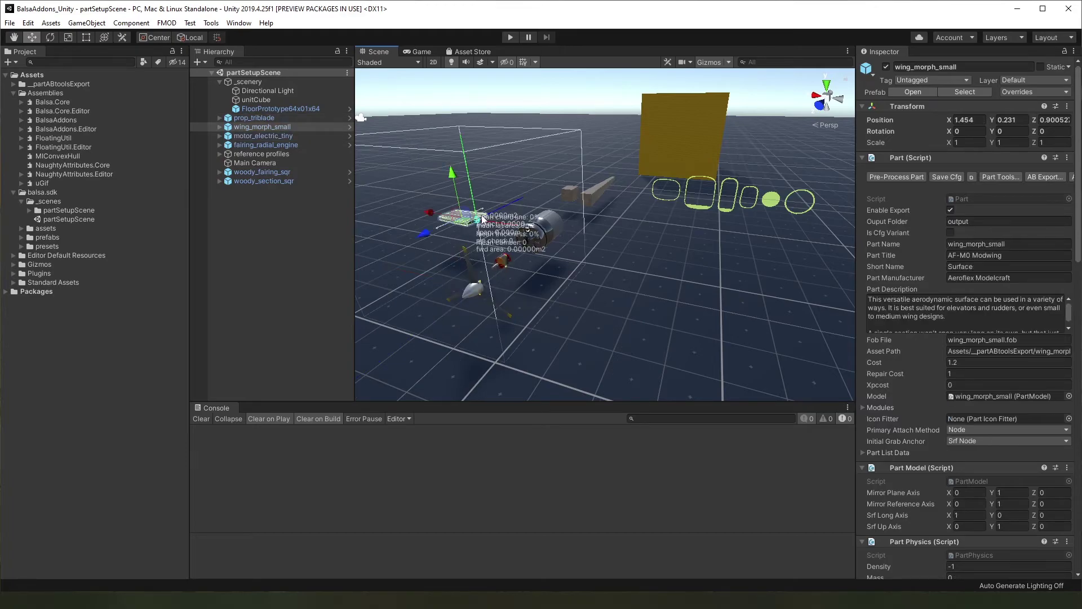
{"action": "left_click", "coordinate": [689, 293]}
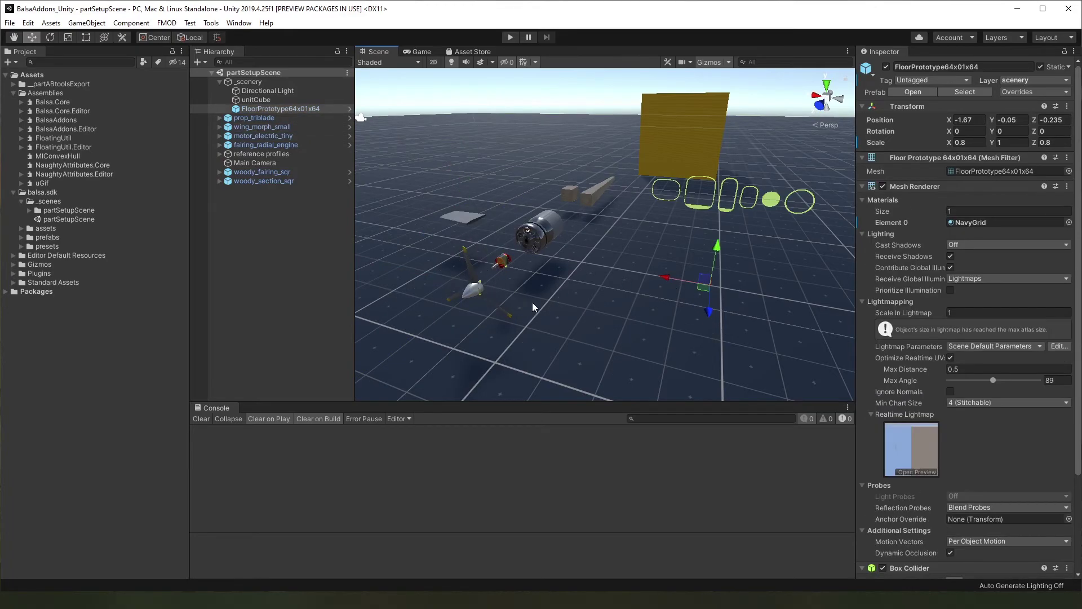
{"action": "left_click", "coordinate": [575, 225]}
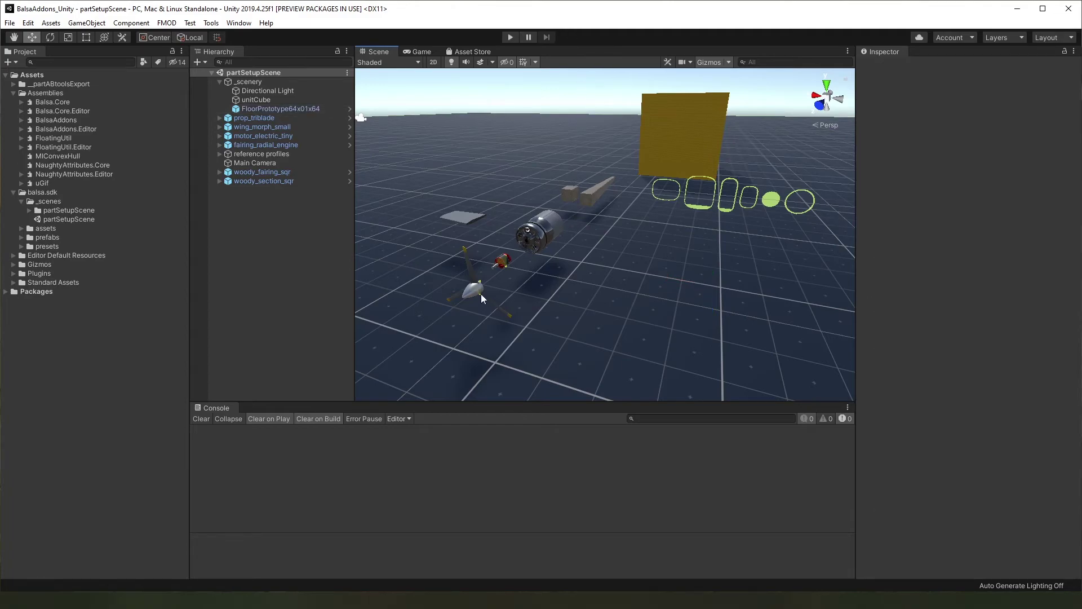
{"action": "left_click_drag", "start_coordinate": [624, 240], "coordinate": [662, 251], "text": "alt"}
{"action": "left_click_drag", "start_coordinate": [515, 297], "coordinate": [688, 290], "text": "alt"}
{"action": "left_click_drag", "start_coordinate": [708, 243], "coordinate": [667, 164], "text": "alt"}
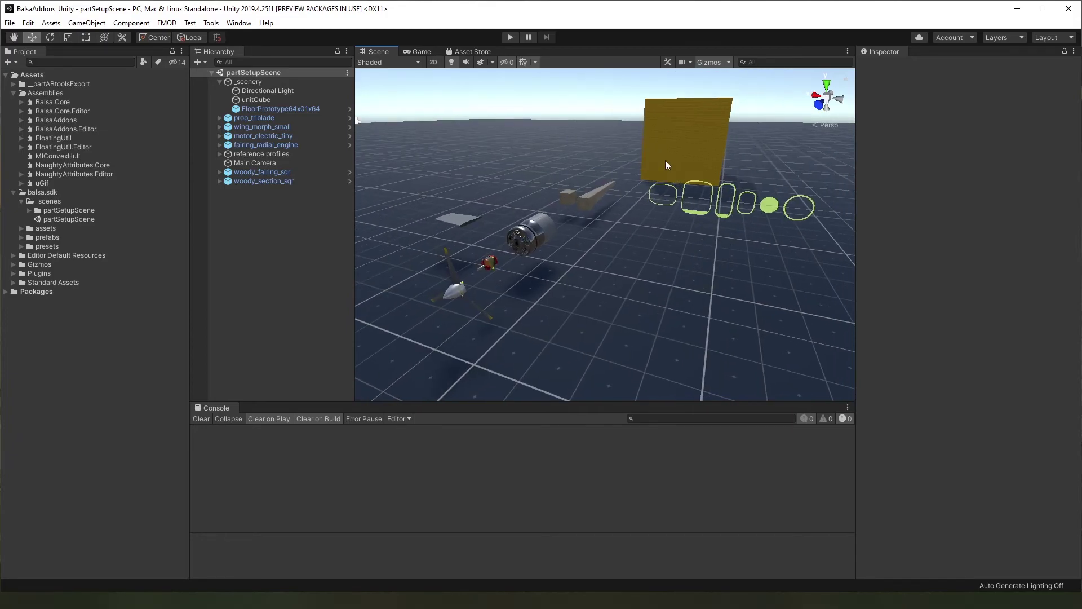
{"action": "left_click", "coordinate": [724, 213]}
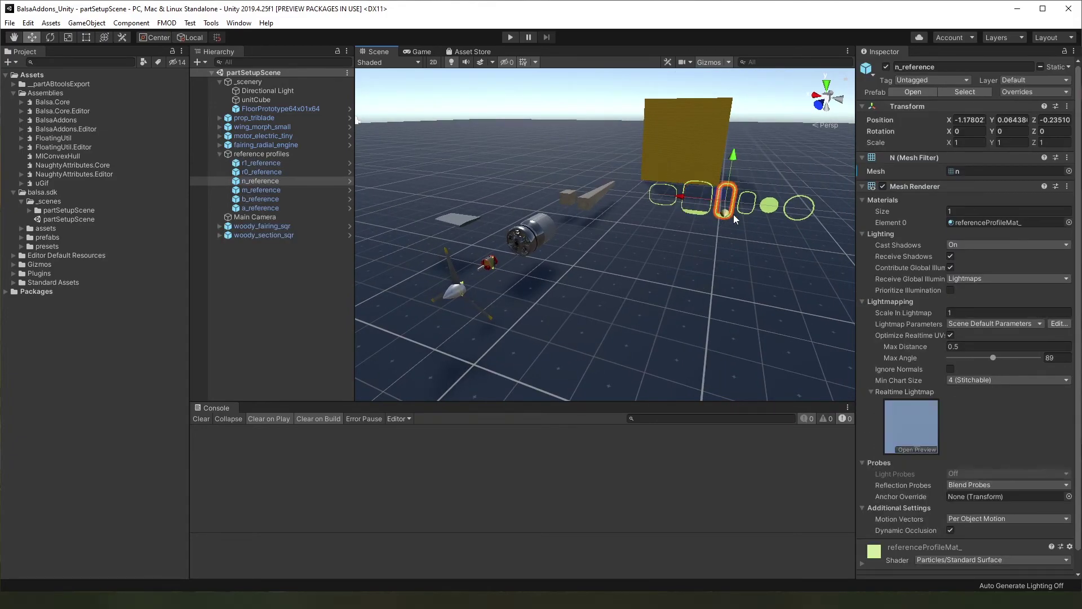
{"action": "left_click", "coordinate": [770, 206]}
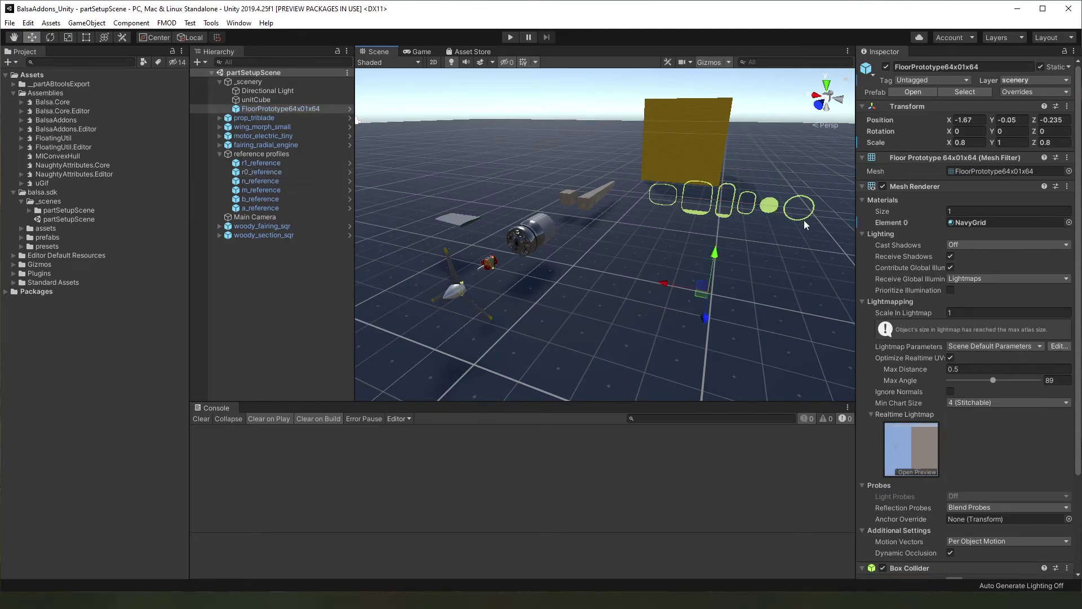
{"action": "left_click", "coordinate": [773, 141]}
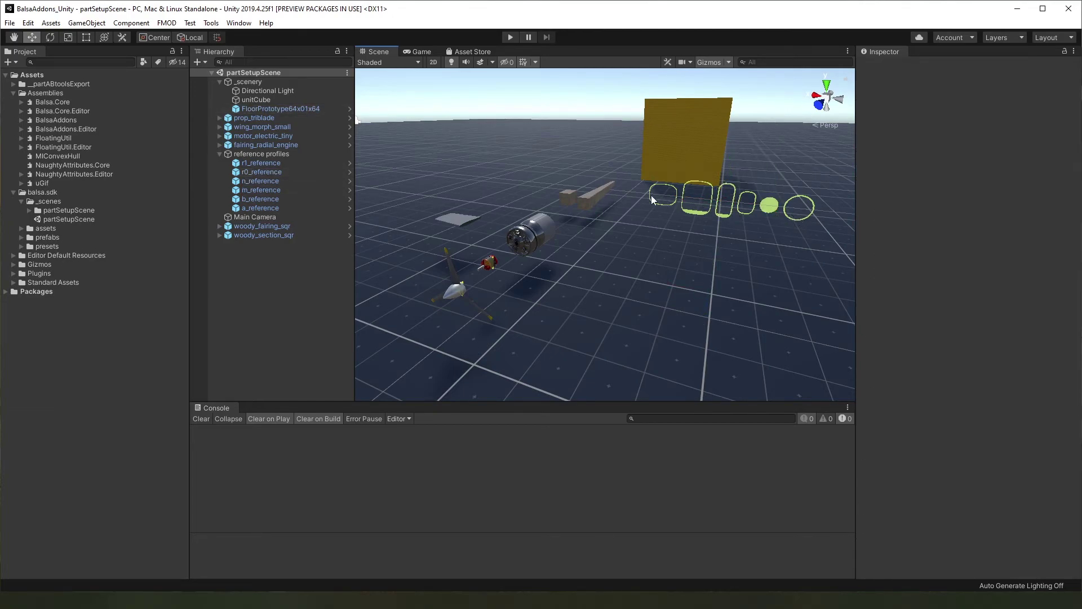
{"action": "mouse_move", "coordinate": [753, 215]}
{"action": "middle_mouse_down"}
{"action": "mouse_move", "coordinate": [715, 219]}
{"action": "mouse_move", "coordinate": [739, 215]}
{"action": "middle_mouse_up"}
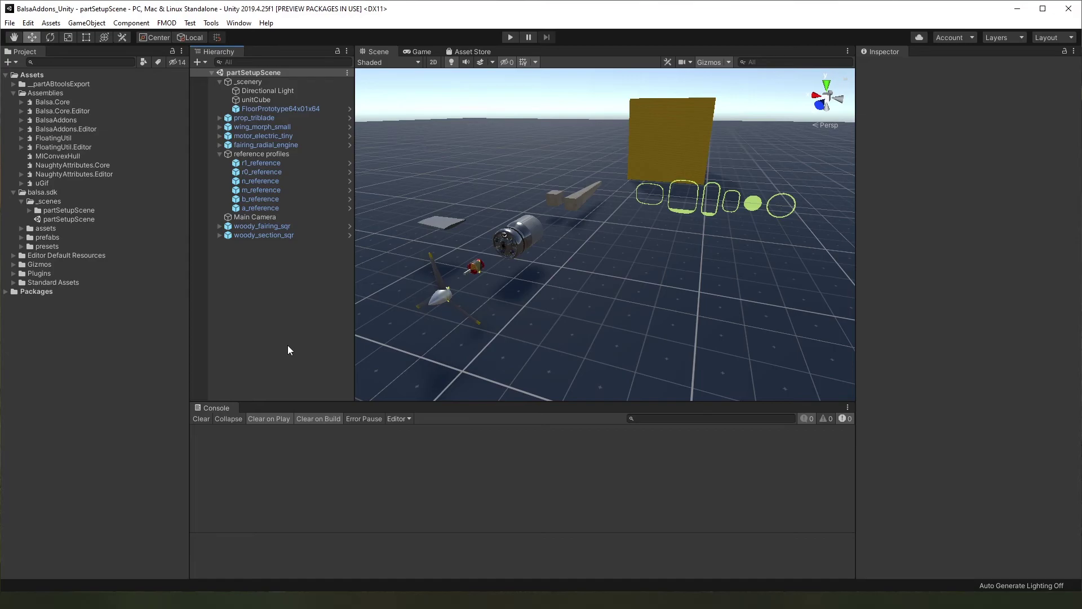
- Open Balsa Assetbundle Tools from the Tools > Floating Origin Interactive menu
{"action": "left_click", "coordinate": [218, 23]}
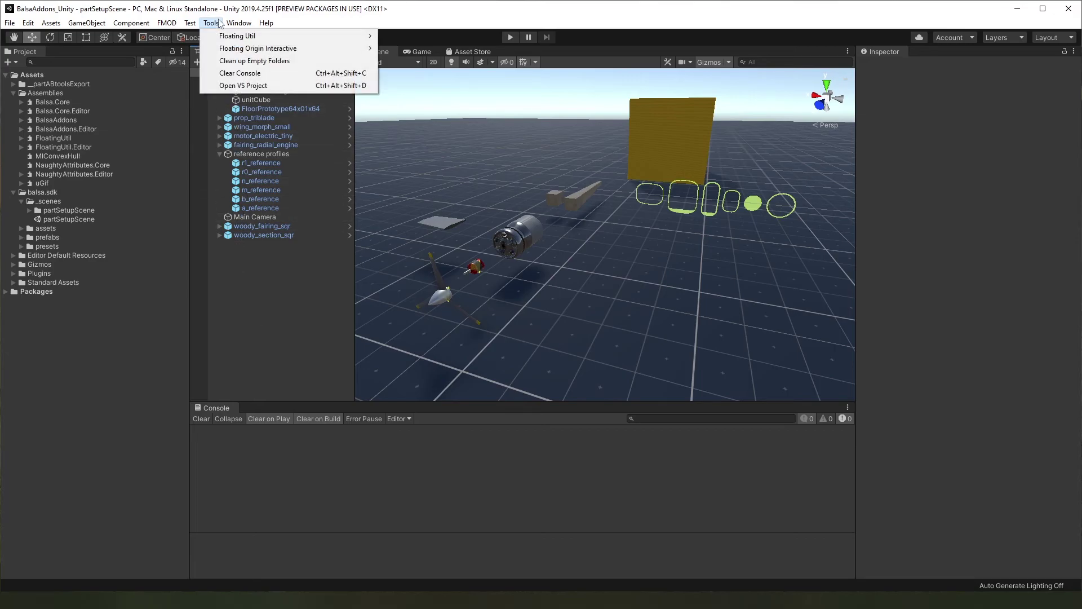
{"action": "mouse_move", "coordinate": [222, 48]}
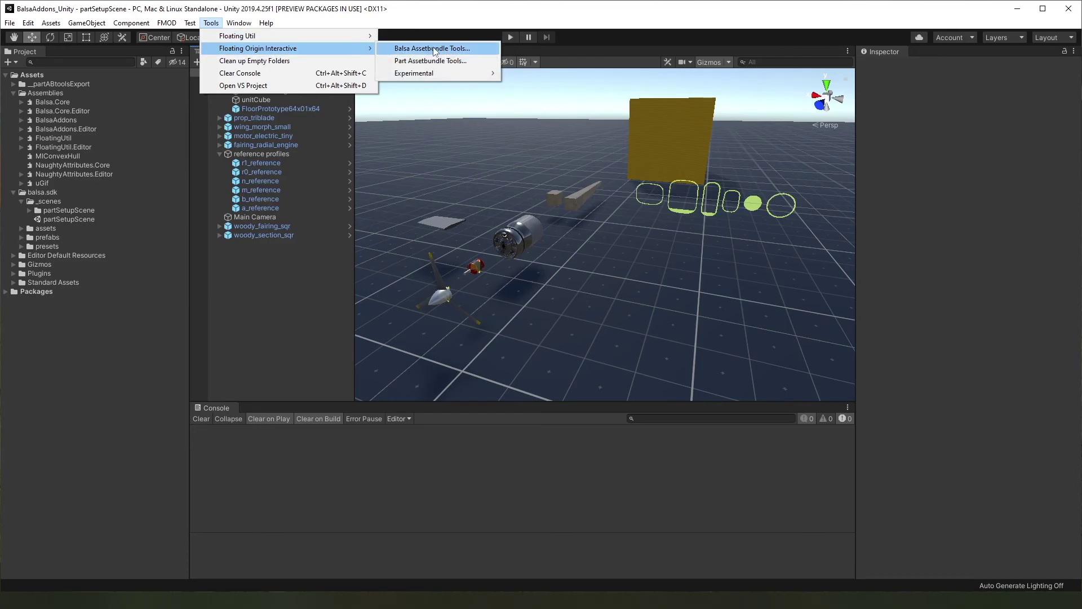
{"action": "left_click", "coordinate": [434, 49]}
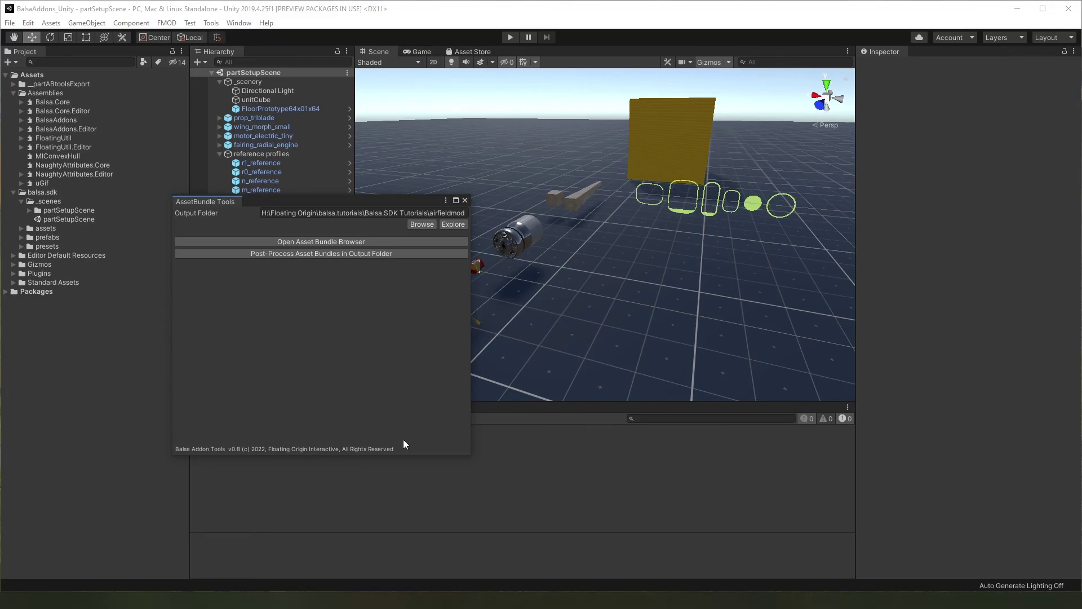